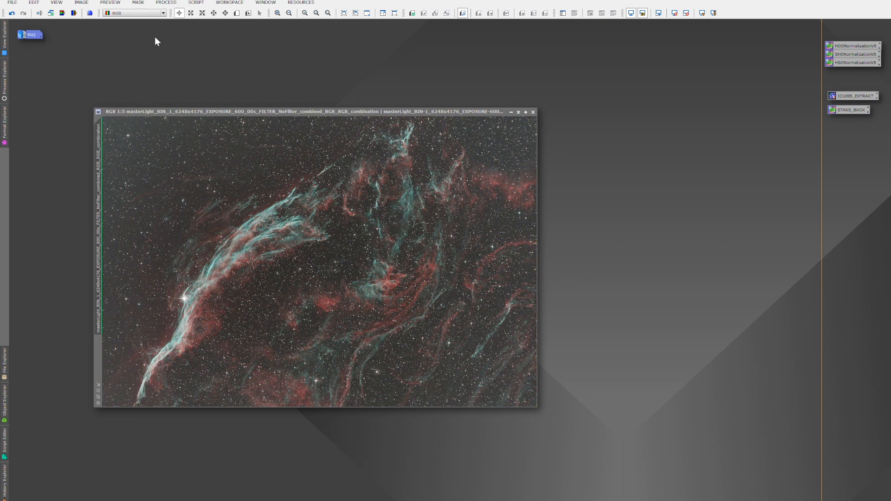
Start a DynamicBackgroundExtraction session on the nebula RGB image
{"action": "left_click", "coordinate": [165, 2]}
{"action": "mouse_move", "coordinate": [178, 16]}
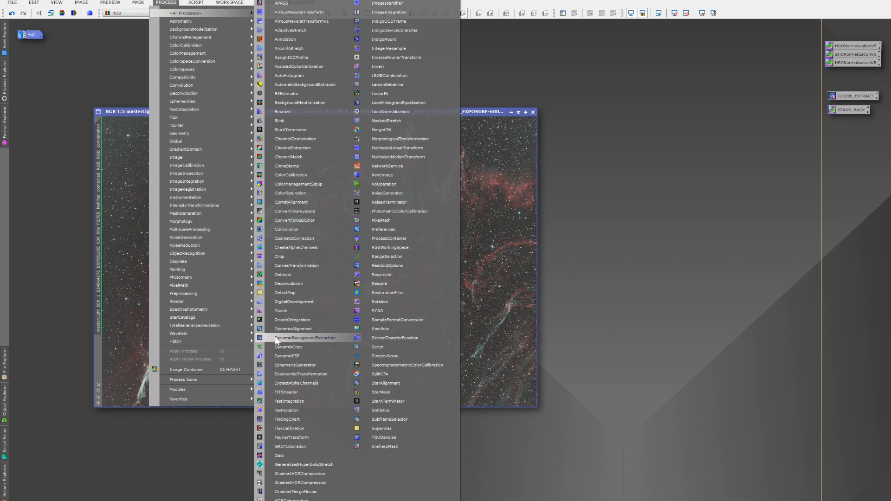
{"action": "left_click", "coordinate": [296, 336]}
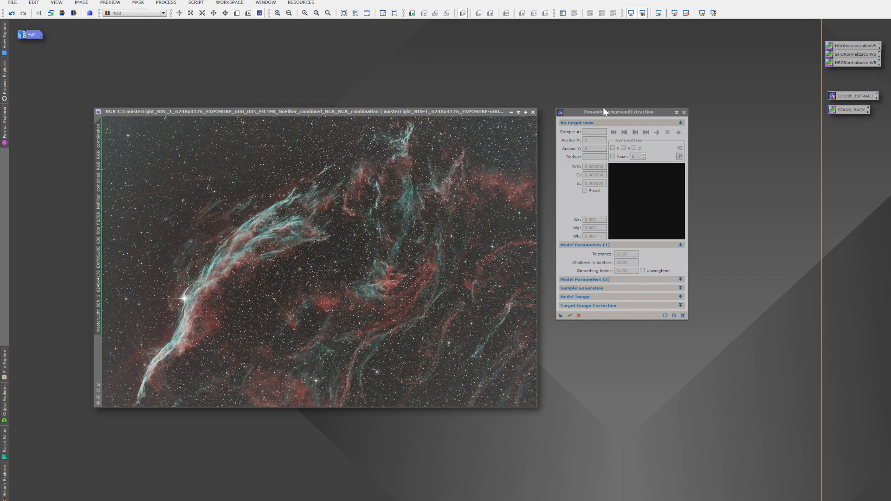
{"action": "left_click_drag", "start_coordinate": [614, 113], "coordinate": [622, 108]}
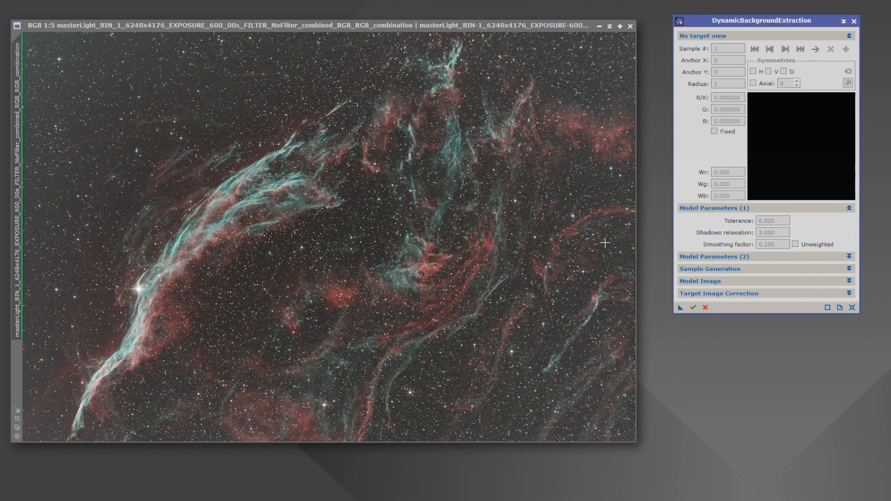
{"action": "left_click", "coordinate": [327, 215]}
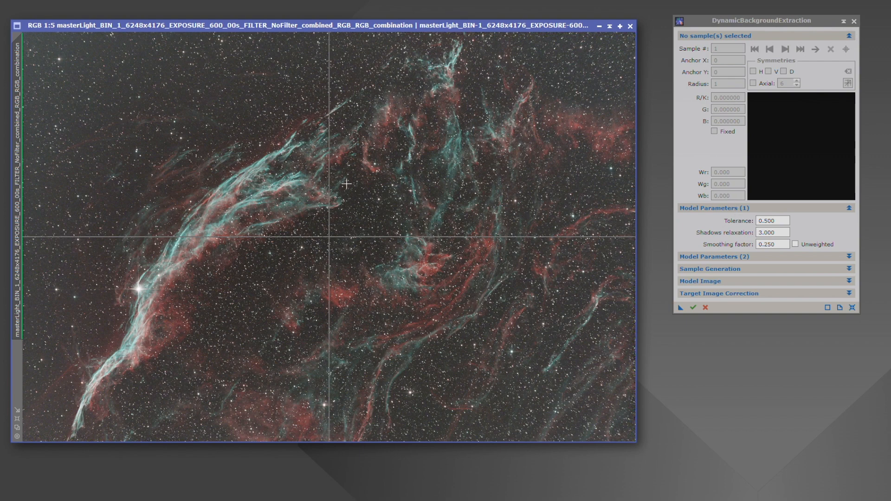
Place a background sample in the dark sky near the image's upper-right corner and reposition it to about X 5795, Y 250
{"action": "left_click", "coordinate": [566, 68]}
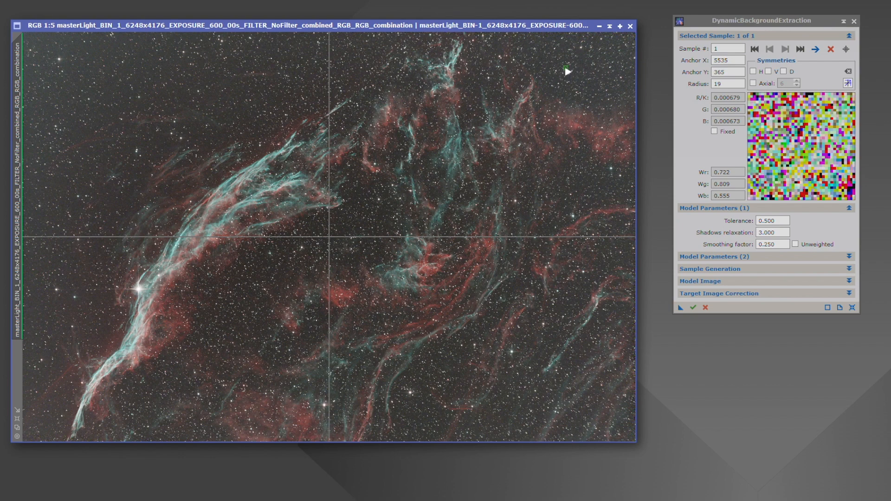
{"action": "mouse_move", "coordinate": [566, 69]}
{"action": "left_mouse_down"}
{"action": "mouse_move", "coordinate": [581, 89]}
{"action": "mouse_move", "coordinate": [565, 73]}
{"action": "left_mouse_up"}
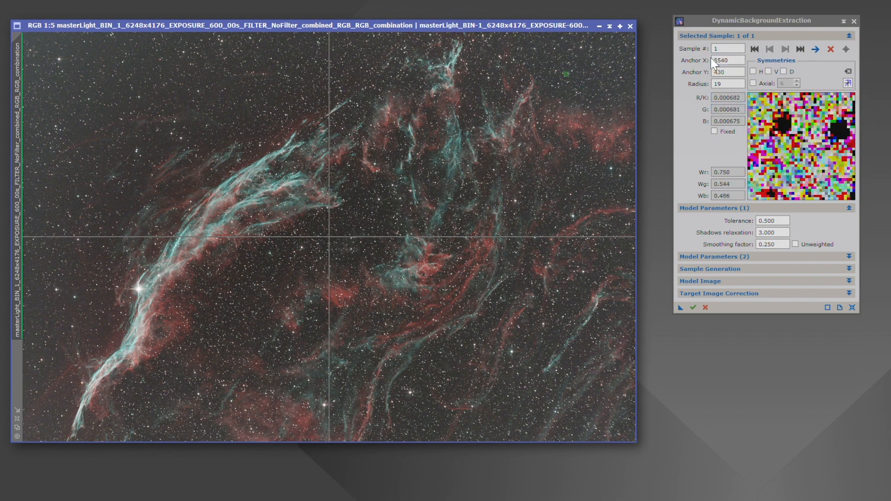
{"action": "mouse_move", "coordinate": [567, 74]}
{"action": "left_mouse_down"}
{"action": "mouse_move", "coordinate": [586, 82]}
{"action": "mouse_move", "coordinate": [587, 70]}
{"action": "mouse_move", "coordinate": [558, 82]}
{"action": "mouse_move", "coordinate": [585, 72]}
{"action": "mouse_move", "coordinate": [590, 58]}
{"action": "left_mouse_up"}
{"action": "left_click_drag", "start_coordinate": [597, 62], "coordinate": [594, 61]}
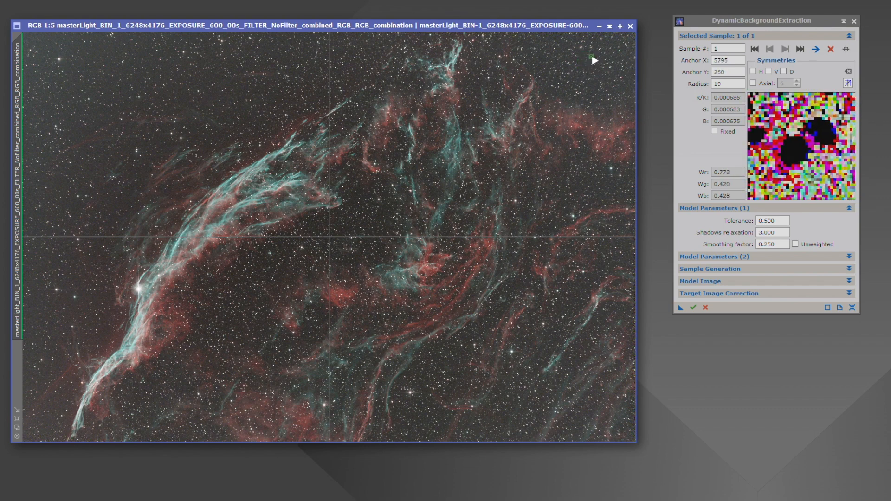
Add seven more background samples in dark areas spread across the nebula image
{"action": "left_click", "coordinate": [815, 143]}
{"action": "left_click", "coordinate": [574, 174]}
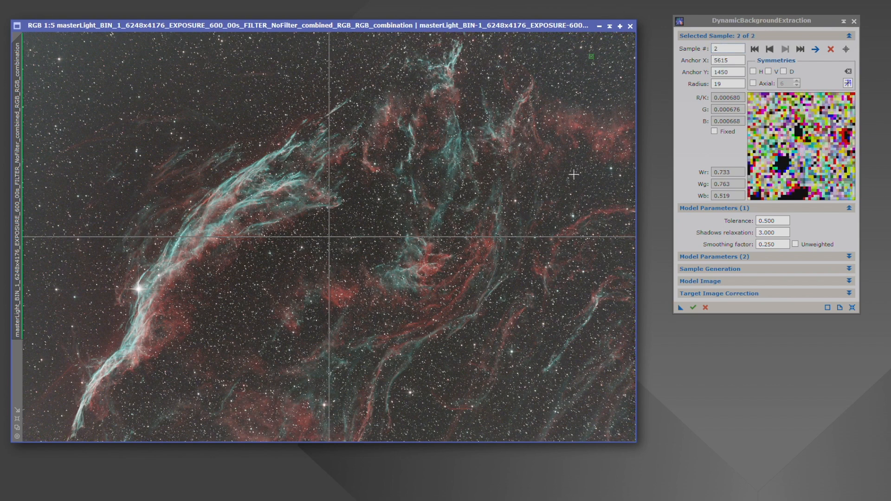
{"action": "left_click", "coordinate": [567, 270]}
{"action": "left_click", "coordinate": [469, 311]}
{"action": "left_click", "coordinate": [283, 314]}
{"action": "left_click", "coordinate": [234, 179]}
{"action": "left_click", "coordinate": [106, 105]}
{"action": "left_click", "coordinate": [99, 302]}
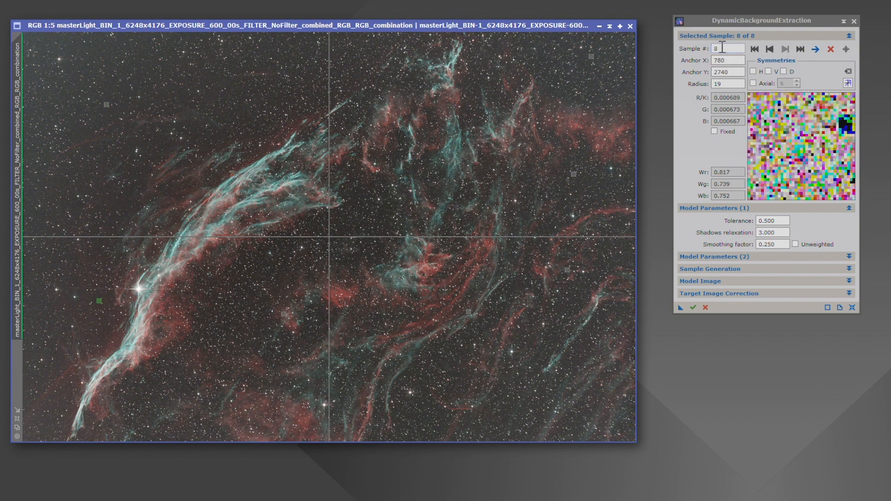
Step backward through the placed samples to sample 3, and forward again to sample 8, examining each sample
{"action": "left_click", "coordinate": [770, 49]}
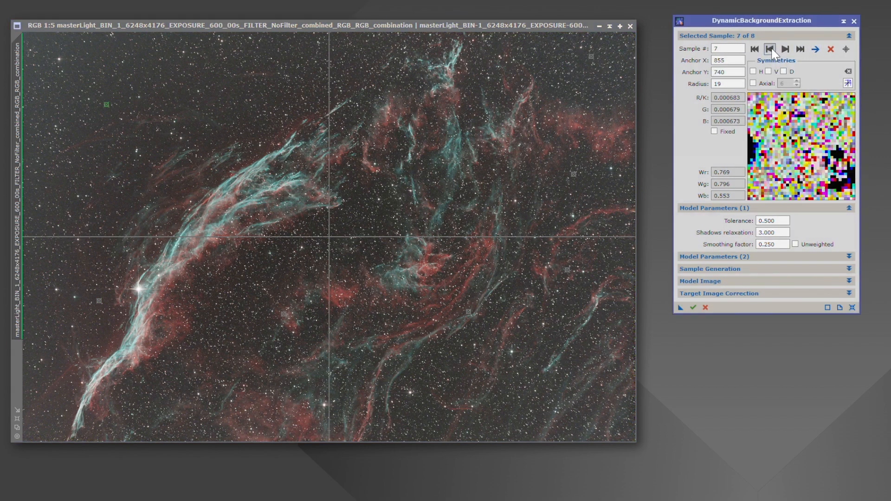
{"action": "left_click", "coordinate": [771, 49]}
{"action": "left_click", "coordinate": [771, 49]}
{"action": "left_click", "coordinate": [770, 49]}
{"action": "left_click", "coordinate": [771, 49]}
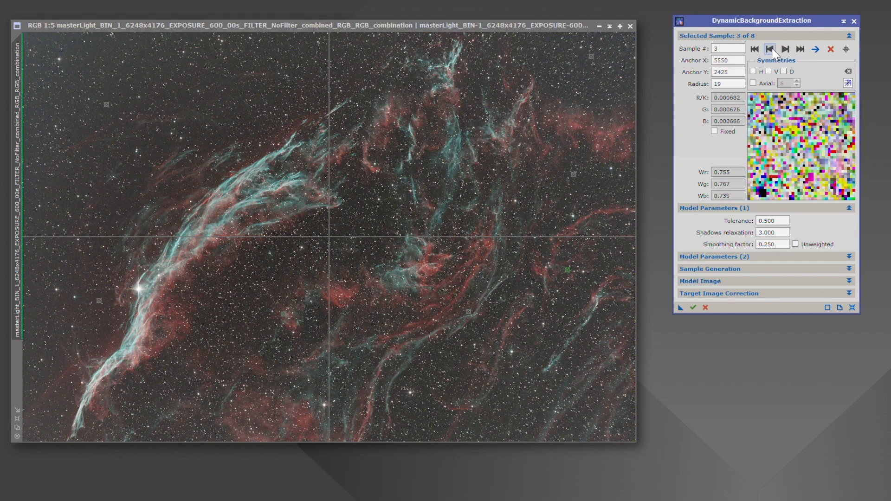
{"action": "left_click", "coordinate": [785, 48]}
{"action": "left_click", "coordinate": [785, 48]}
{"action": "left_click", "coordinate": [785, 49]}
{"action": "left_click", "coordinate": [785, 48]}
{"action": "left_click", "coordinate": [785, 49]}
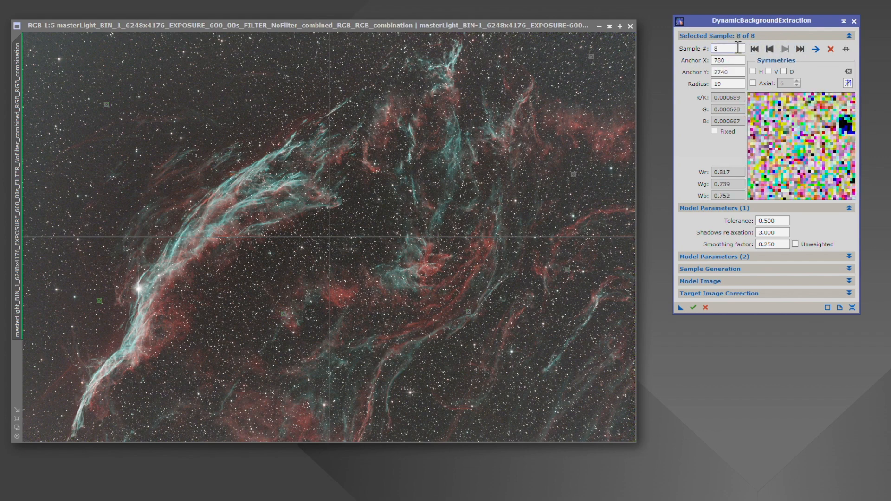
Select sample 2 by its index and delete it from the image
{"action": "key", "text": "BackSpace"}
{"action": "type", "text": "2"}
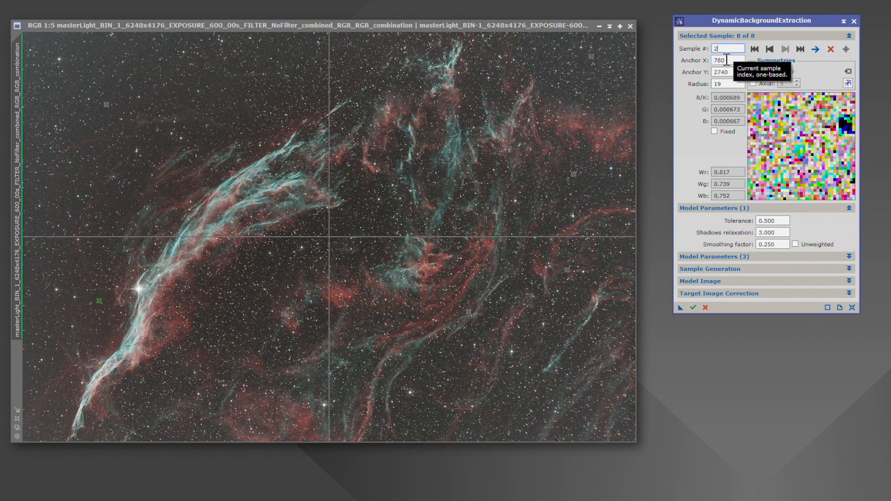
{"action": "left_click", "coordinate": [728, 60]}
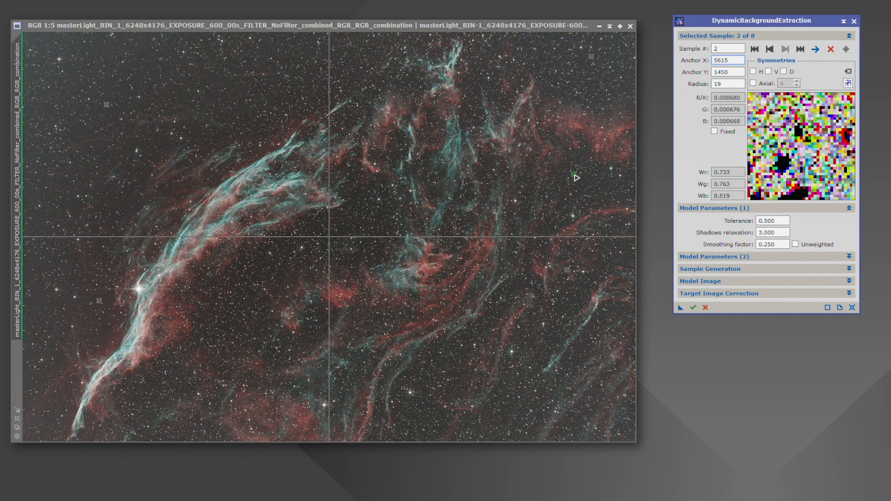
{"action": "left_click", "coordinate": [577, 178]}
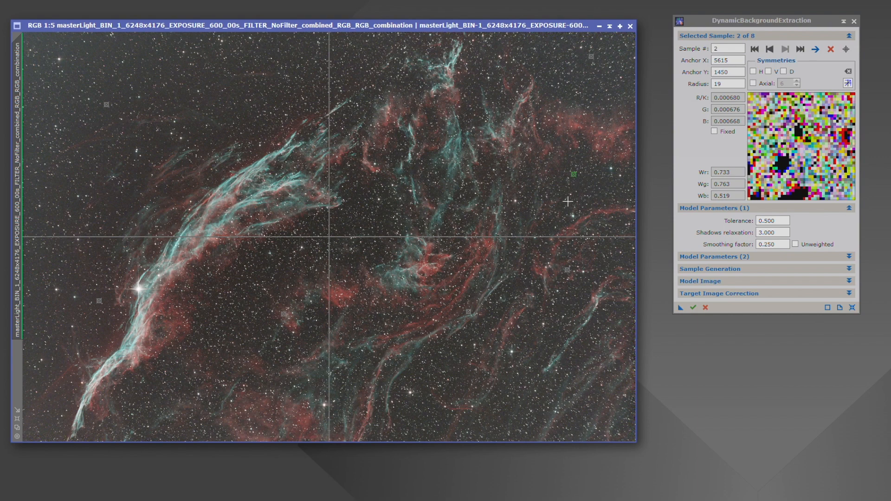
{"action": "key", "text": "Delete"}
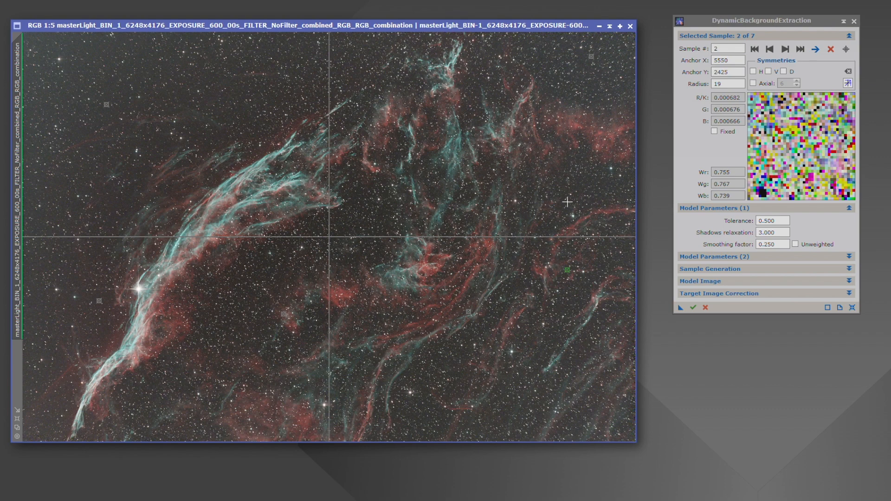
Delete all seven remaining background samples from the image
{"action": "left_click", "coordinate": [830, 50]}
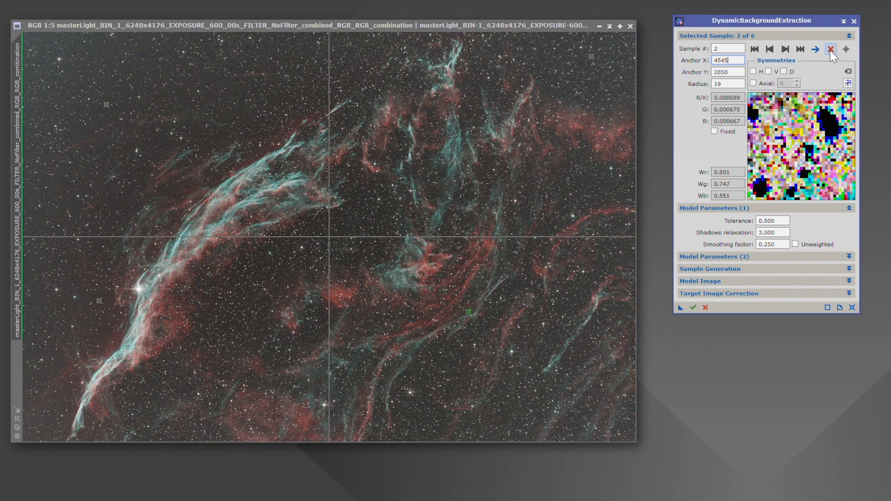
{"action": "left_click", "coordinate": [830, 50]}
{"action": "left_click", "coordinate": [830, 50]}
{"action": "left_click", "coordinate": [830, 50]}
{"action": "left_click", "coordinate": [830, 51]}
{"action": "left_click", "coordinate": [830, 50]}
{"action": "left_click", "coordinate": [830, 51]}
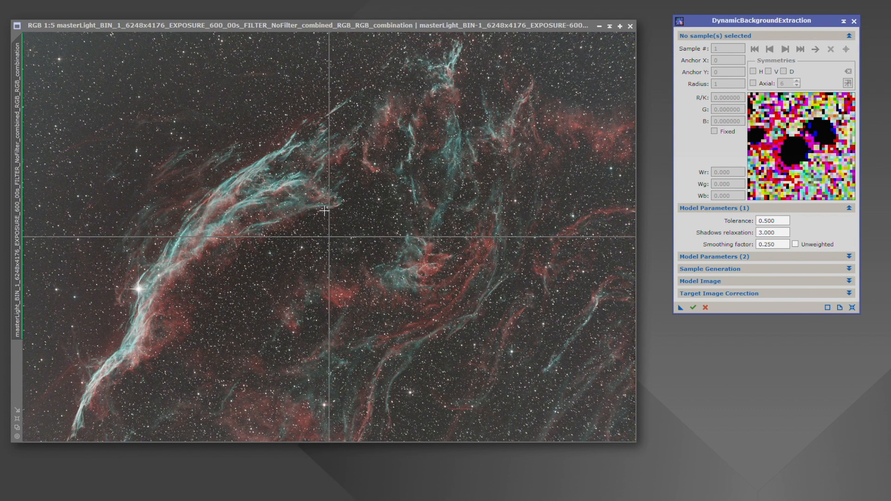
Place a new background sample near the image's upper-right corner and set its radius to 50
{"action": "left_click", "coordinate": [581, 64]}
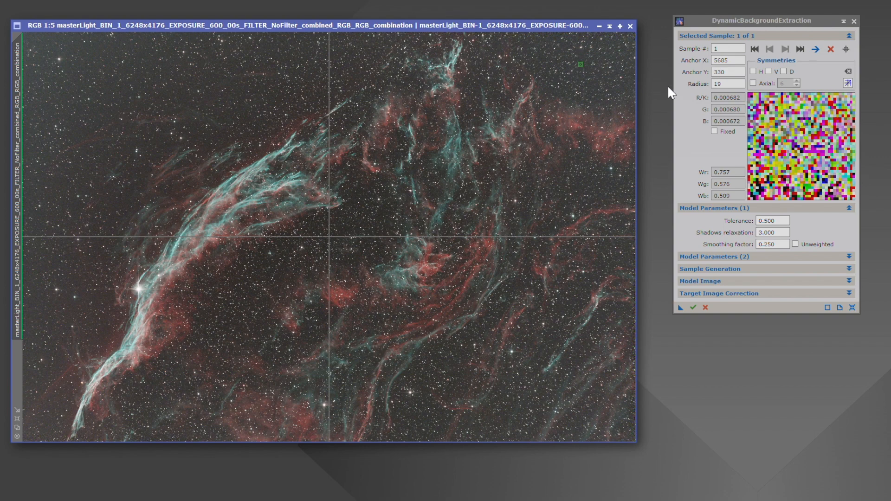
{"action": "left_click", "coordinate": [728, 85]}
{"action": "double_click", "coordinate": [728, 84]}
{"action": "type", "text": "50"}
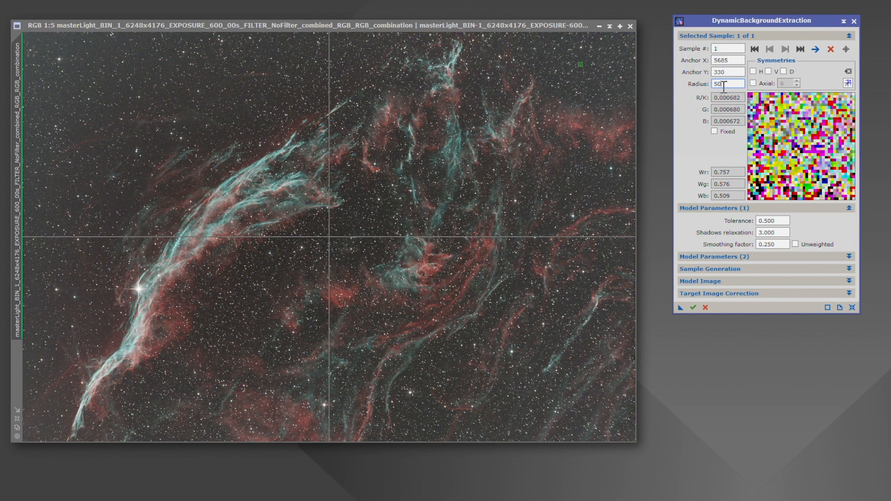
{"action": "left_click", "coordinate": [732, 72]}
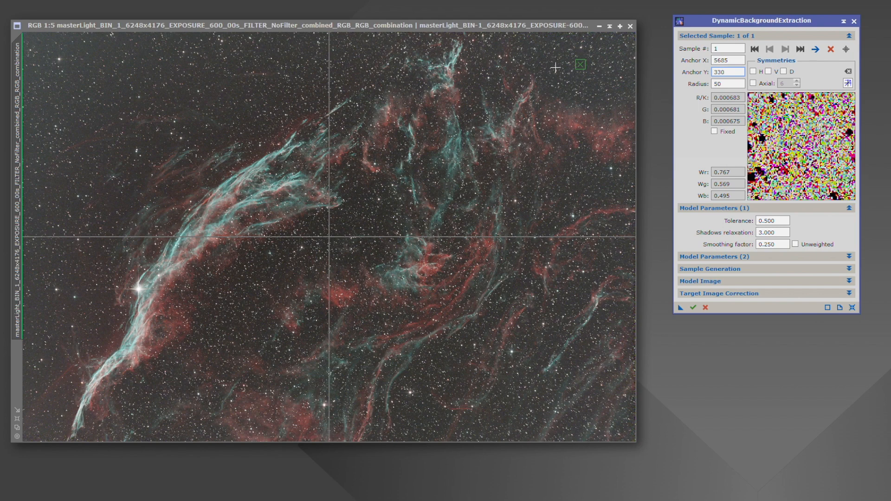
Move the enlarged sample around the bright stars near the upper-right corner, ending at about X 5945, Y 160
{"action": "left_click_drag", "start_coordinate": [585, 69], "coordinate": [597, 53]}
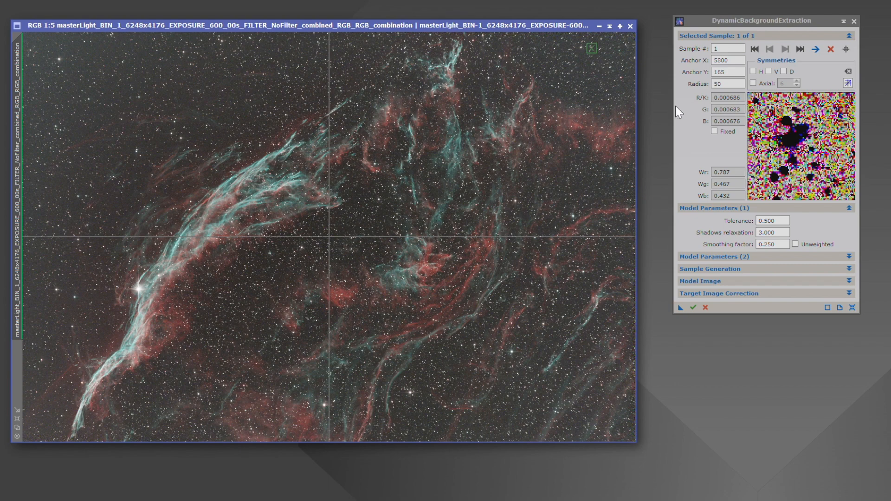
{"action": "mouse_move", "coordinate": [595, 53]}
{"action": "left_mouse_down"}
{"action": "mouse_move", "coordinate": [559, 53]}
{"action": "mouse_move", "coordinate": [586, 49]}
{"action": "left_mouse_up"}
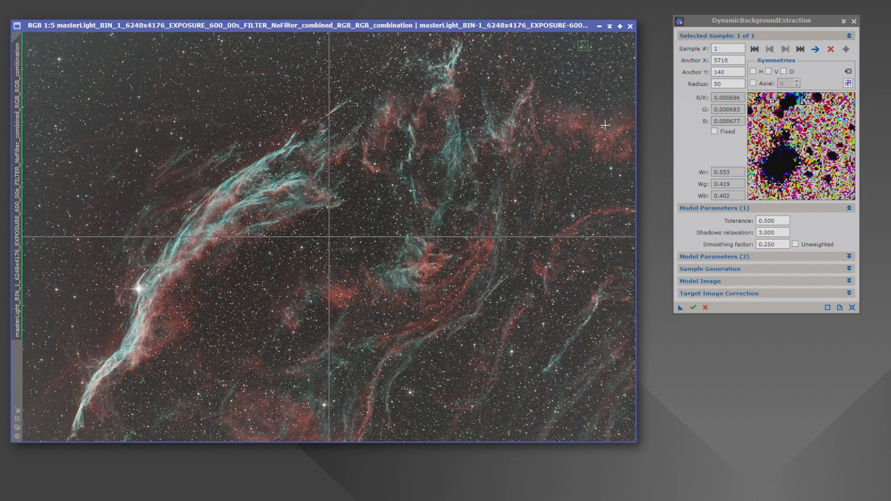
{"action": "left_click_drag", "start_coordinate": [586, 49], "coordinate": [609, 52]}
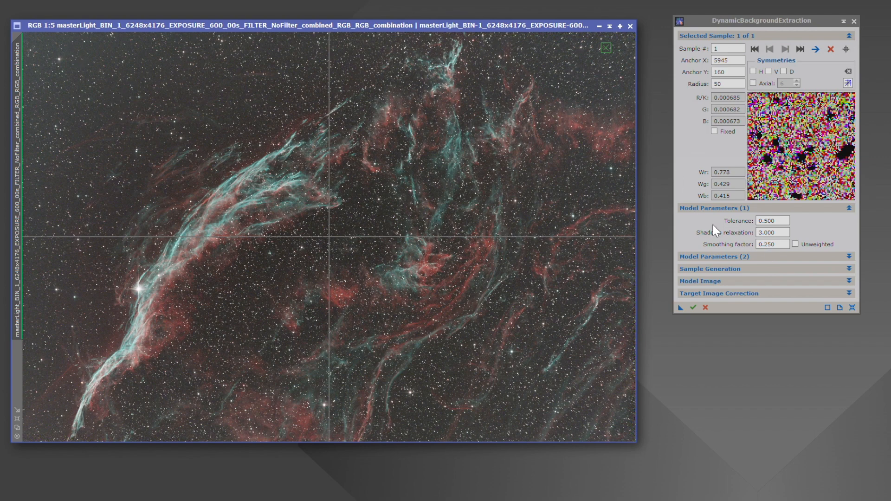
Set the model tolerance to 5 and back to 0.5 to compare the sample's pixel rejection
{"action": "left_click", "coordinate": [782, 221]}
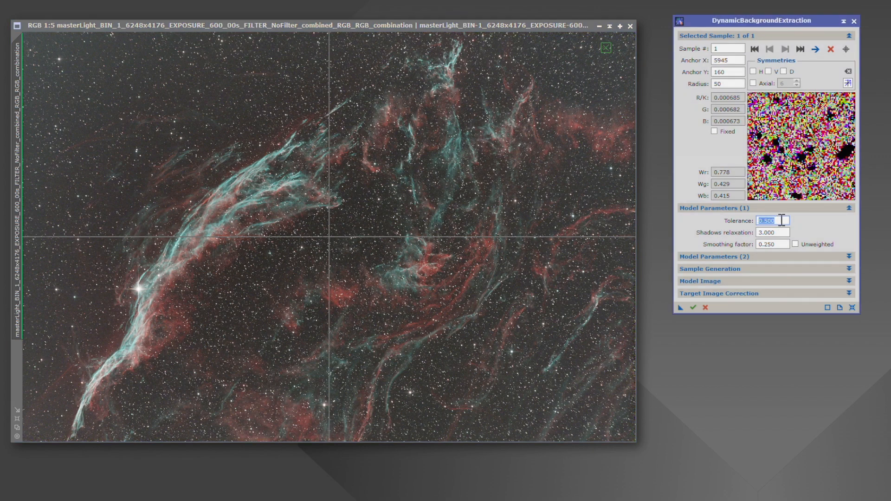
{"action": "type", "text": "5"}
{"action": "left_click", "coordinate": [778, 233]}
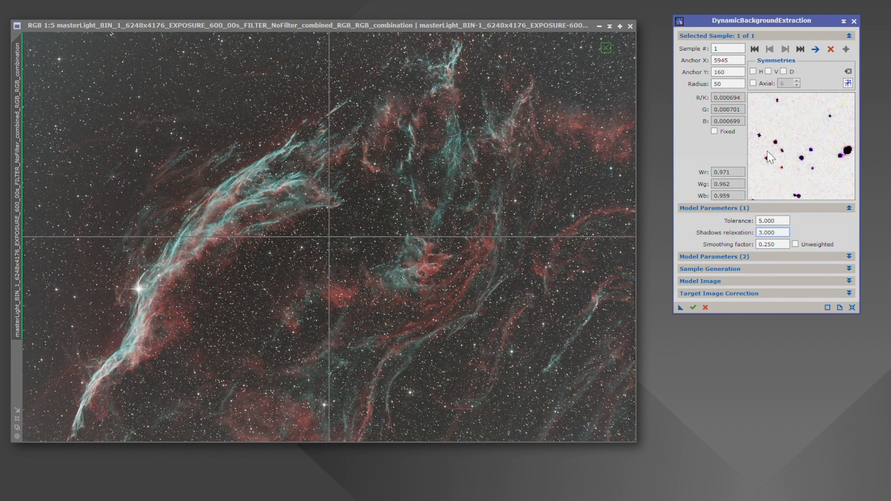
{"action": "double_click", "coordinate": [780, 221]}
{"action": "type", "text": "0.5"}
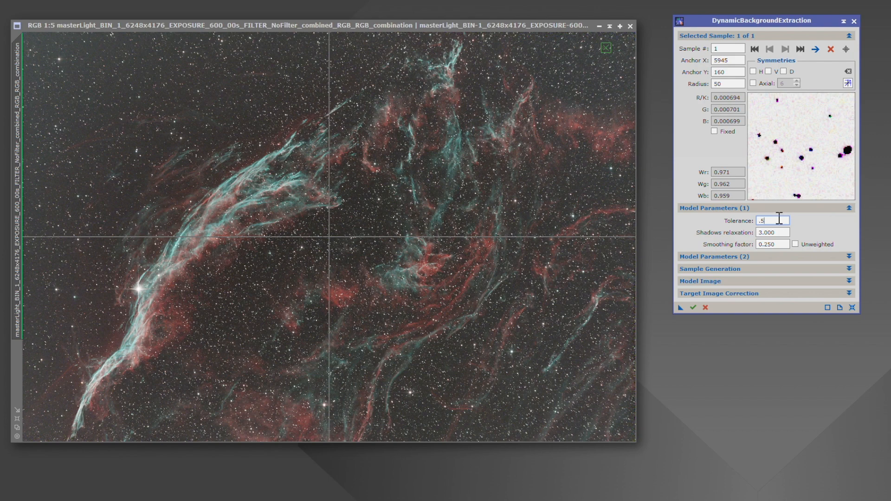
{"action": "left_click", "coordinate": [778, 234]}
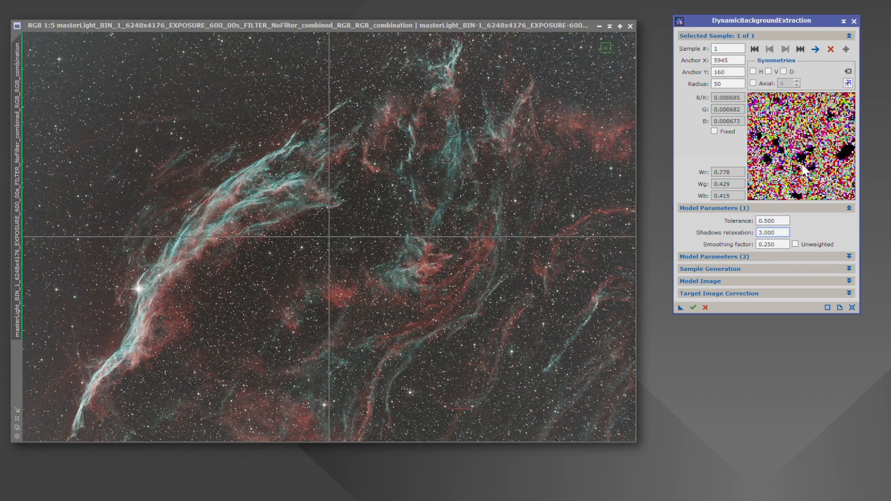
Set the model tolerance to 5 again, and close DynamicBackgroundExtraction by cancelling its active session
{"action": "double_click", "coordinate": [783, 221]}
{"action": "type", "text": "5"}
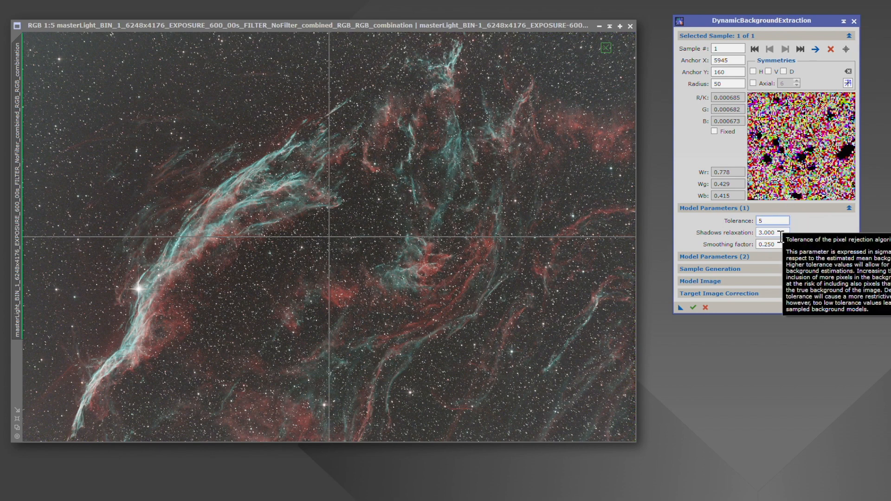
{"action": "left_click", "coordinate": [780, 234]}
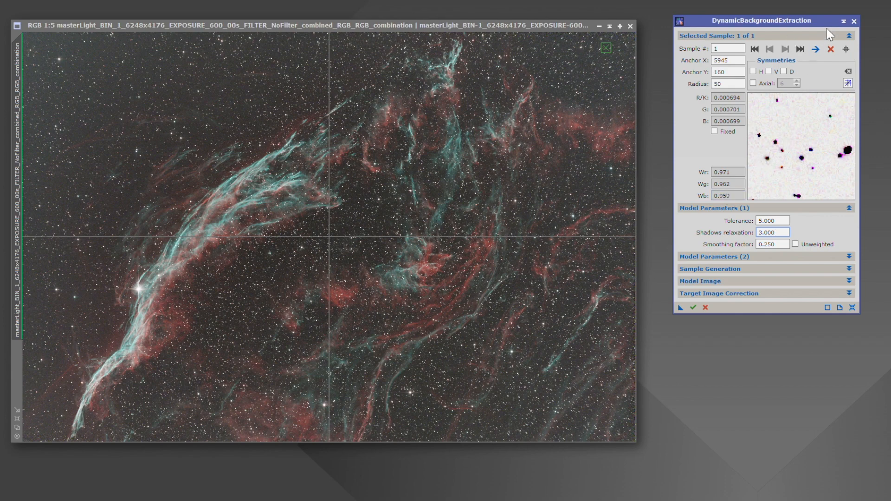
{"action": "left_click", "coordinate": [854, 21]}
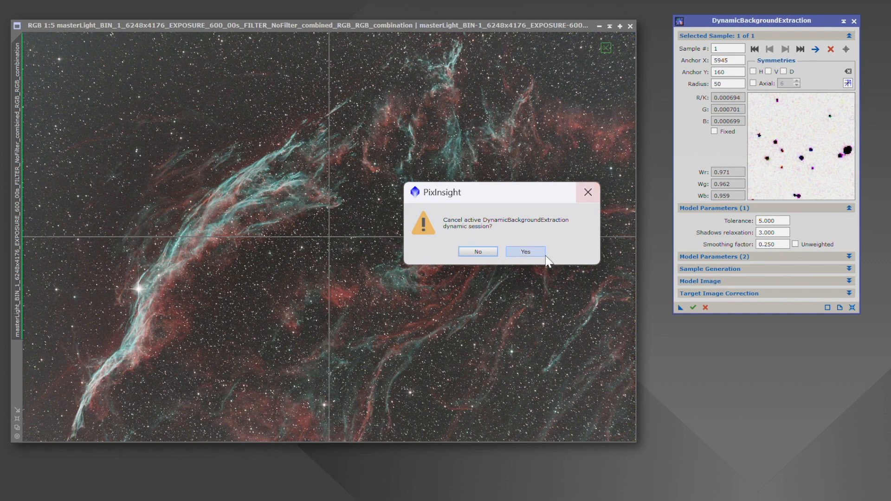
{"action": "left_click", "coordinate": [537, 255]}
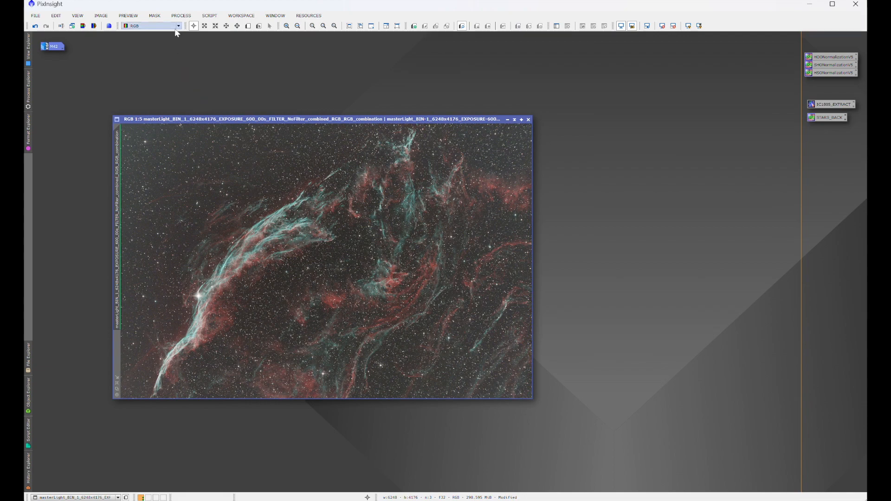
Open the StarXTerminator process from the full list of processes
{"action": "left_click", "coordinate": [181, 15]}
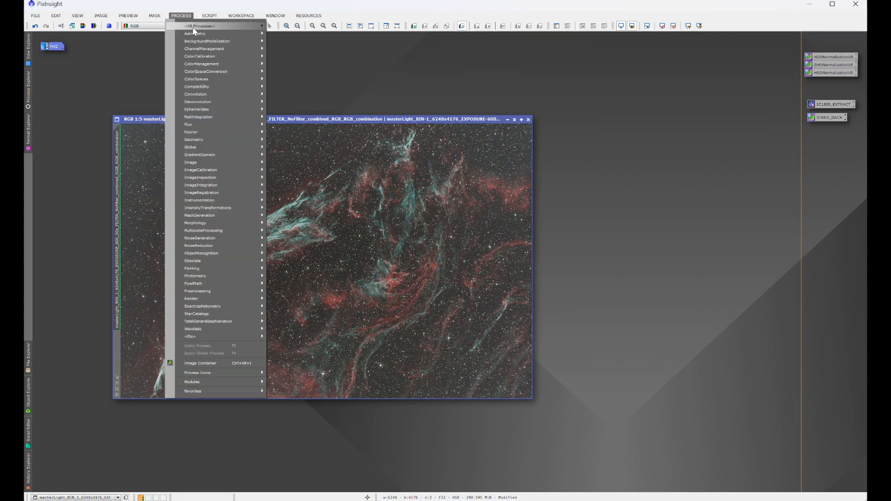
{"action": "mouse_move", "coordinate": [193, 27]}
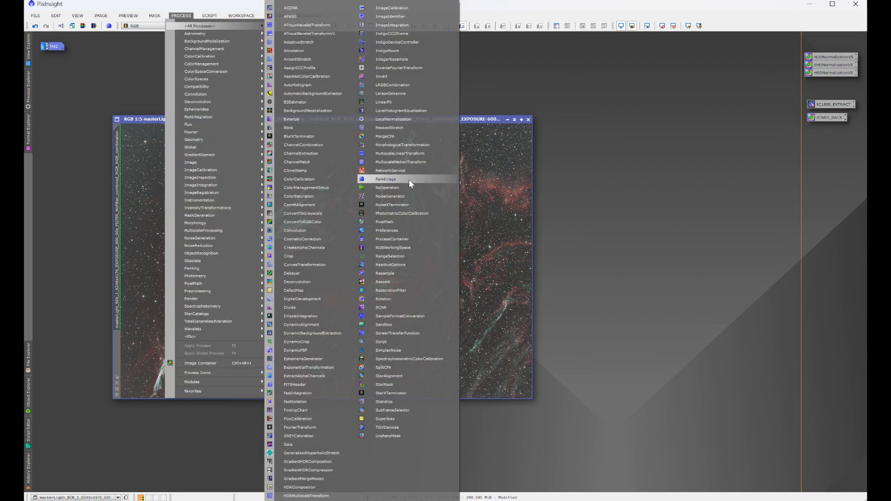
{"action": "left_click", "coordinate": [390, 394]}
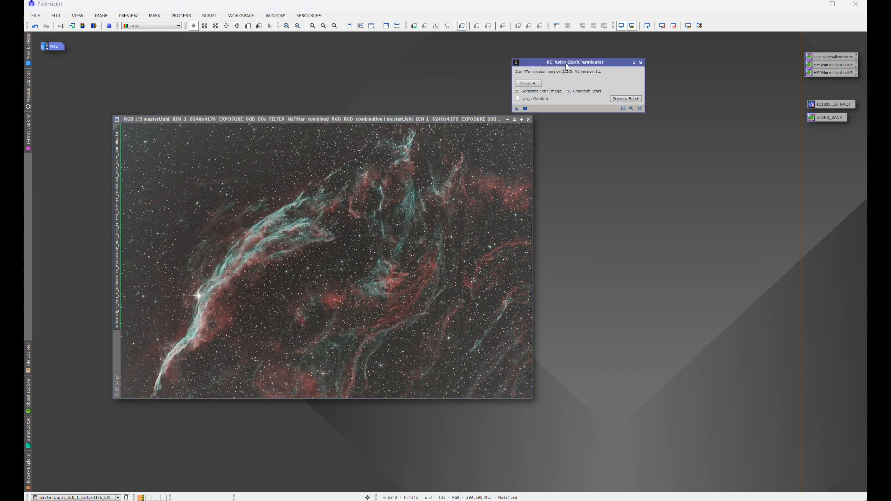
Run StarXTerminator on the nebula image with Generate Star Image enabled and Unscreen Stars disabled
{"action": "left_click_drag", "start_coordinate": [566, 65], "coordinate": [644, 102]}
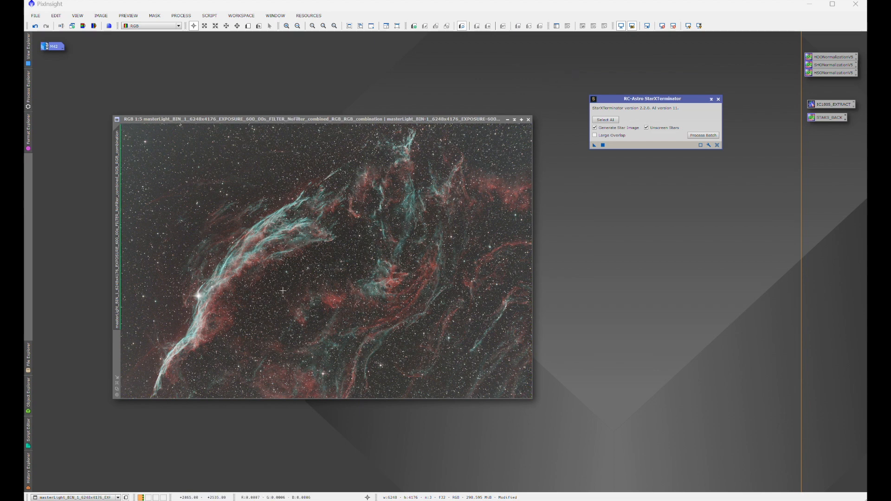
{"action": "left_click", "coordinate": [643, 127]}
{"action": "left_click", "coordinate": [594, 127]}
{"action": "left_click", "coordinate": [646, 127]}
{"action": "left_click", "coordinate": [594, 145]}
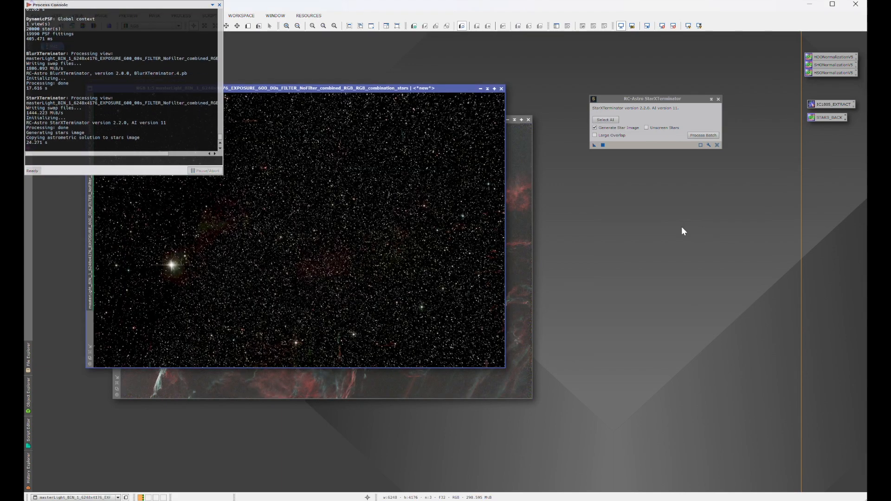
Move the extracted stars image aside and iconize it, and close the Process Console
{"action": "left_click_drag", "start_coordinate": [279, 83], "coordinate": [805, 182]}
{"action": "left_click", "coordinate": [791, 187]}
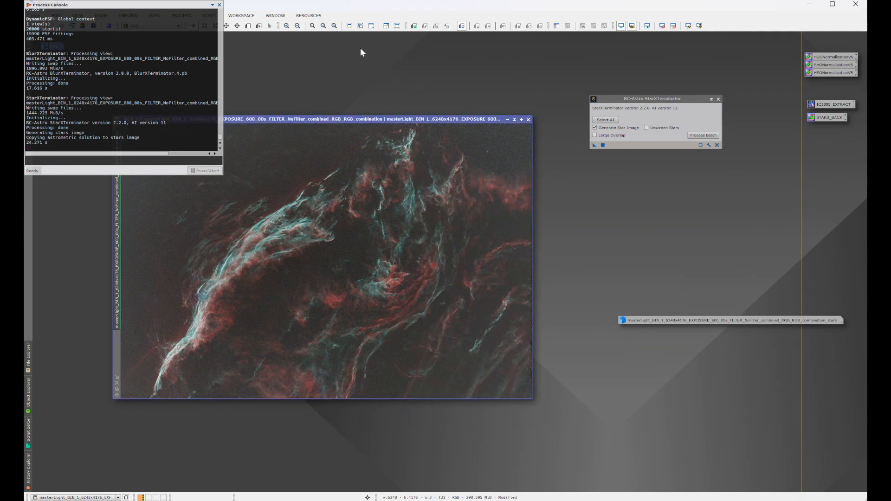
{"action": "left_click", "coordinate": [220, 5]}
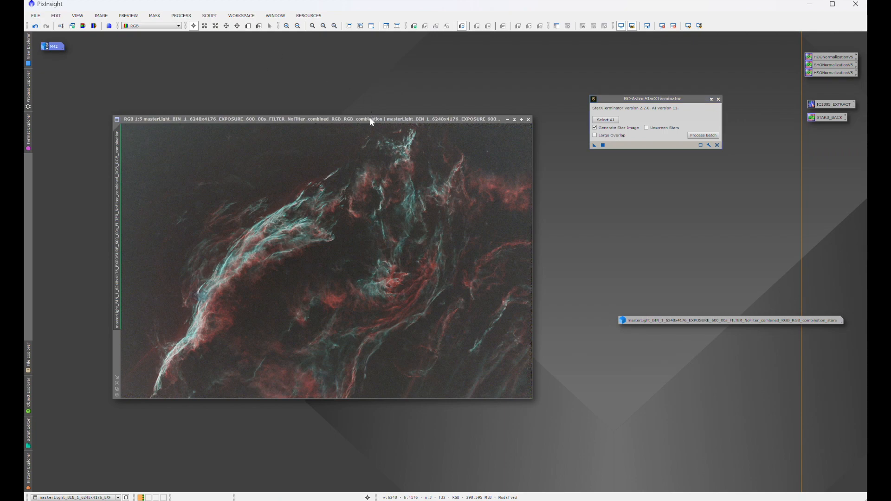
Open DynamicBackgroundExtraction from the full list of processes and start its session on the starless image
{"action": "left_click_drag", "start_coordinate": [370, 118], "coordinate": [357, 108]}
{"action": "left_click", "coordinate": [178, 20]}
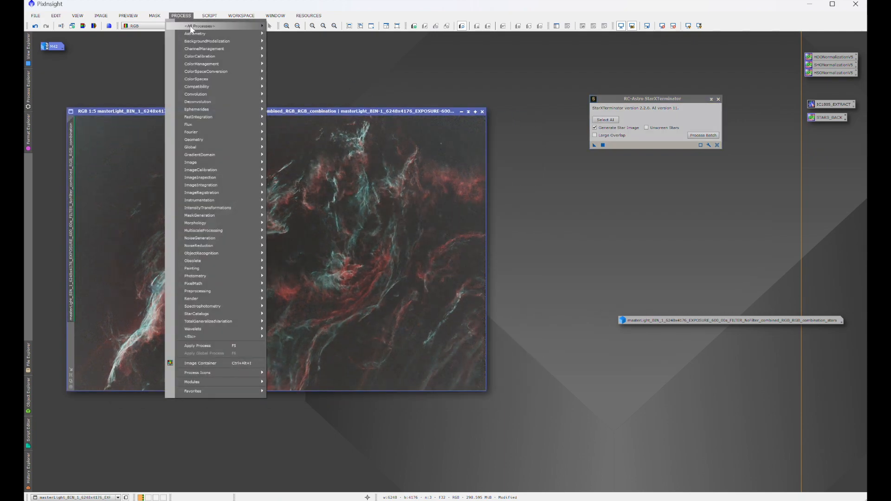
{"action": "mouse_move", "coordinate": [190, 26]}
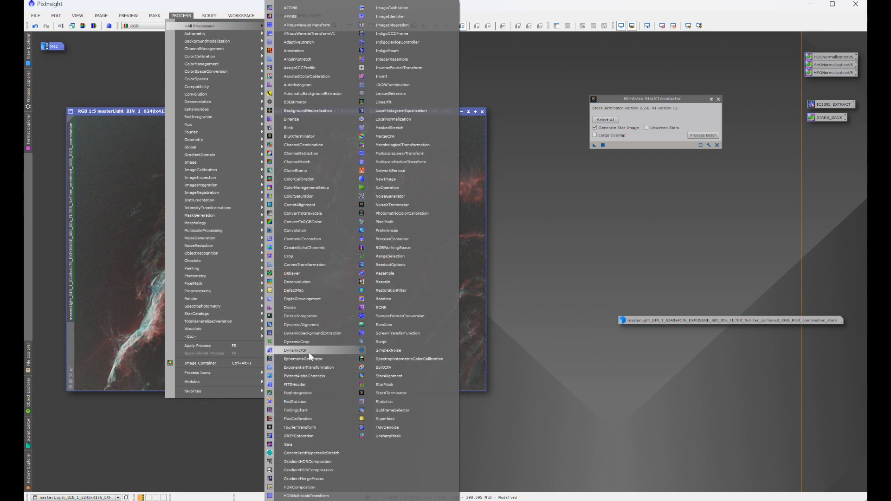
{"action": "left_click", "coordinate": [307, 333]}
{"action": "left_click_drag", "start_coordinate": [641, 113], "coordinate": [600, 128]}
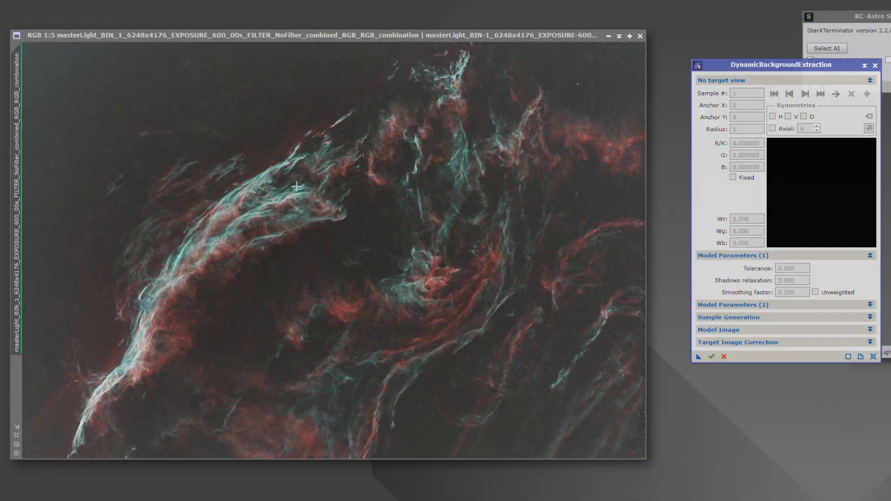
{"action": "left_click", "coordinate": [225, 245]}
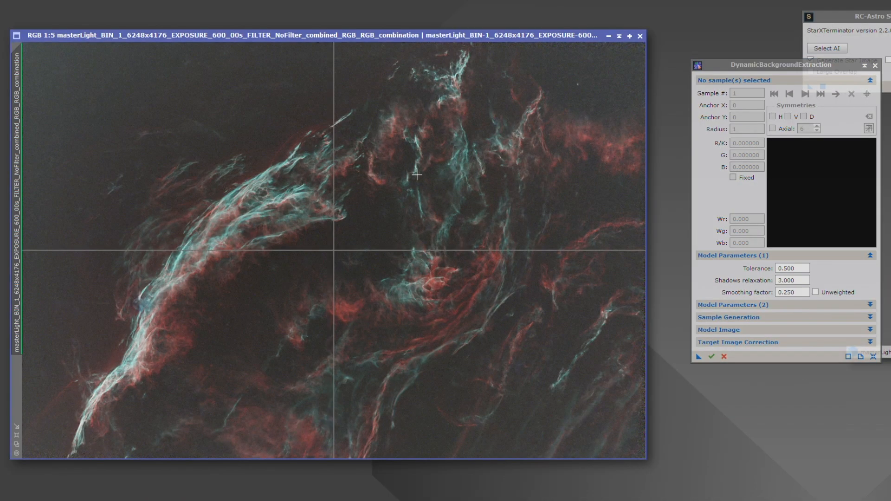
Place the first background sample near the image's upper-right corner at about X 5810, Y 215, and set its radius to 50
{"action": "left_click", "coordinate": [602, 64]}
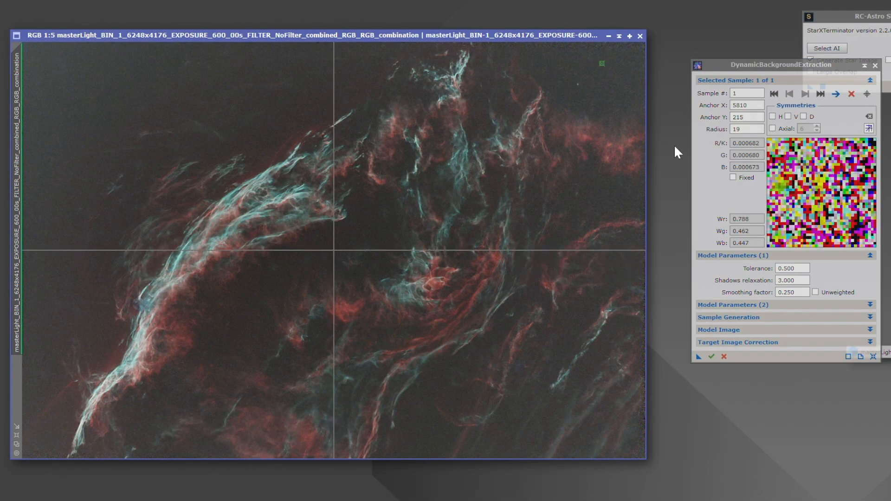
{"action": "double_click", "coordinate": [748, 129]}
{"action": "type", "text": "5"}
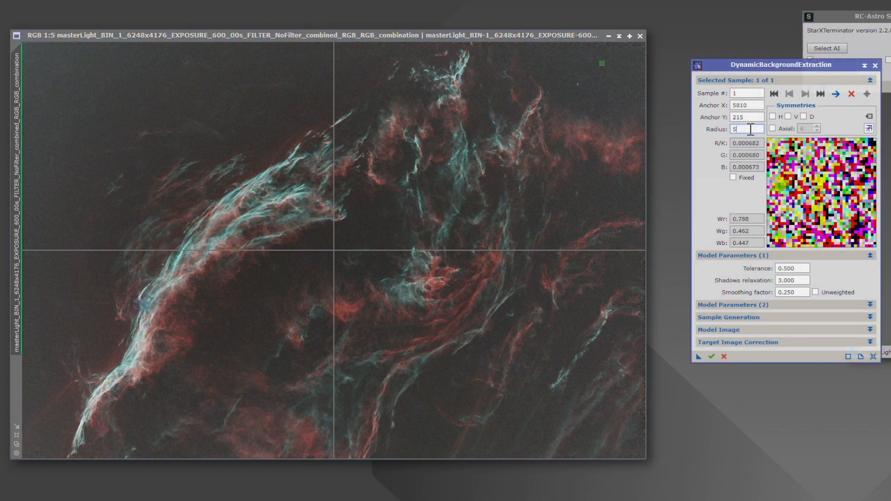
{"action": "type", "text": "0"}
{"action": "left_click", "coordinate": [748, 93]}
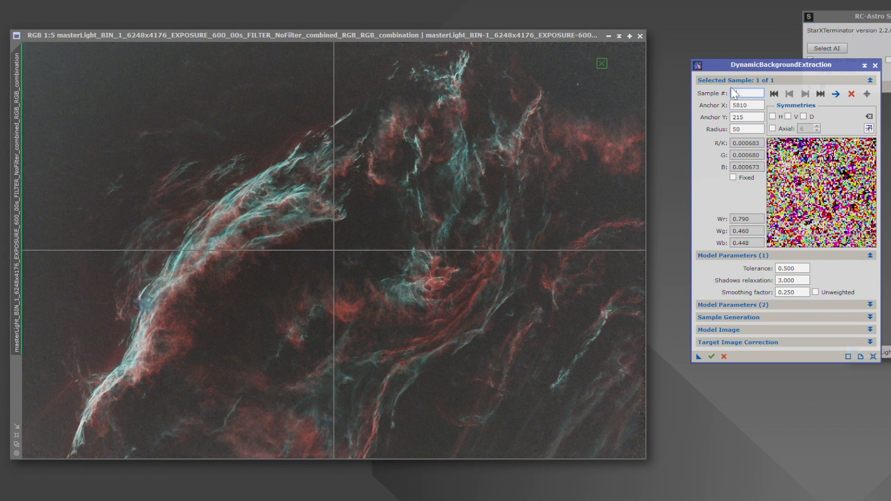
Add three samples at about X 5835, Y 1535 near the right edge, X 3980, Y 4015 at the bottom, and X 5630, Y 3280
{"action": "left_click", "coordinate": [604, 195]}
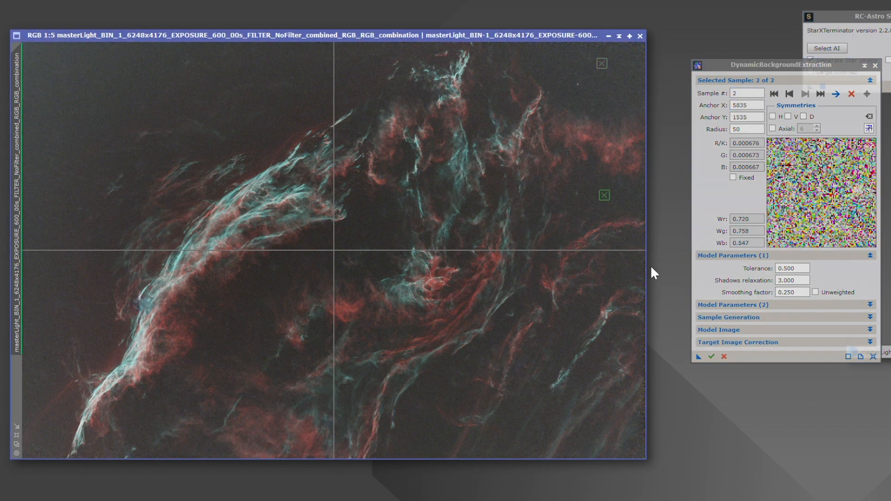
{"action": "left_click", "coordinate": [420, 442]}
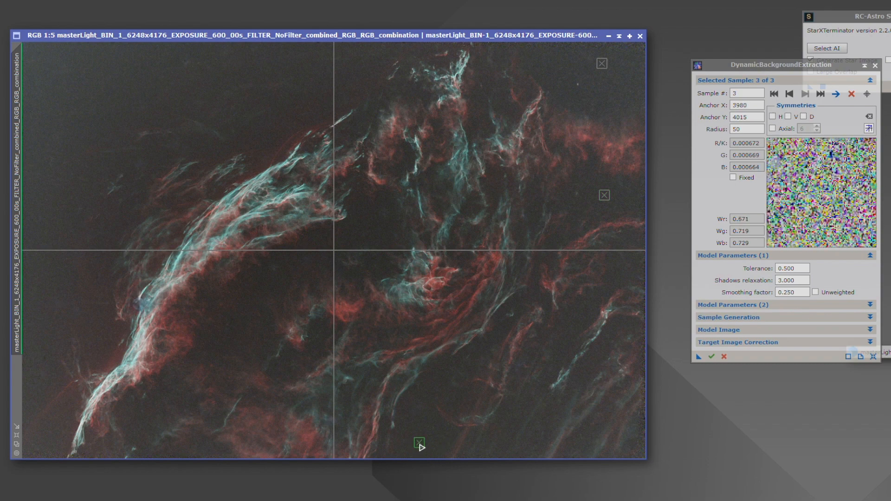
{"action": "left_click", "coordinate": [583, 370]}
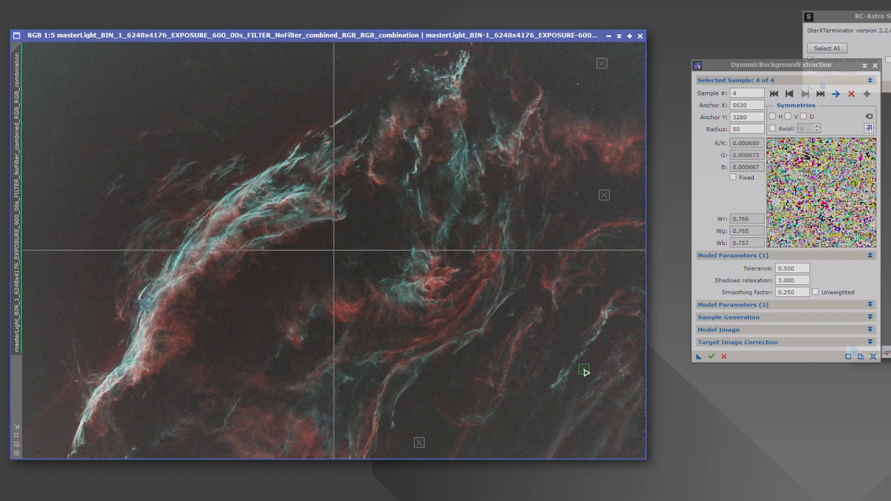
Add four samples along the image's left edge and one in the dark area below the bright filament at about X 1970, Y 3065
{"action": "left_click", "coordinate": [31, 373]}
{"action": "left_click", "coordinate": [39, 287]}
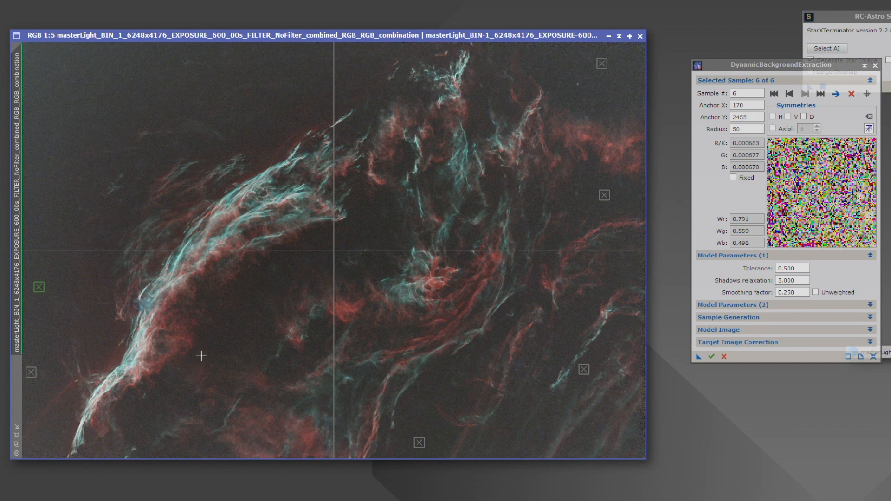
{"action": "left_click", "coordinate": [217, 347]}
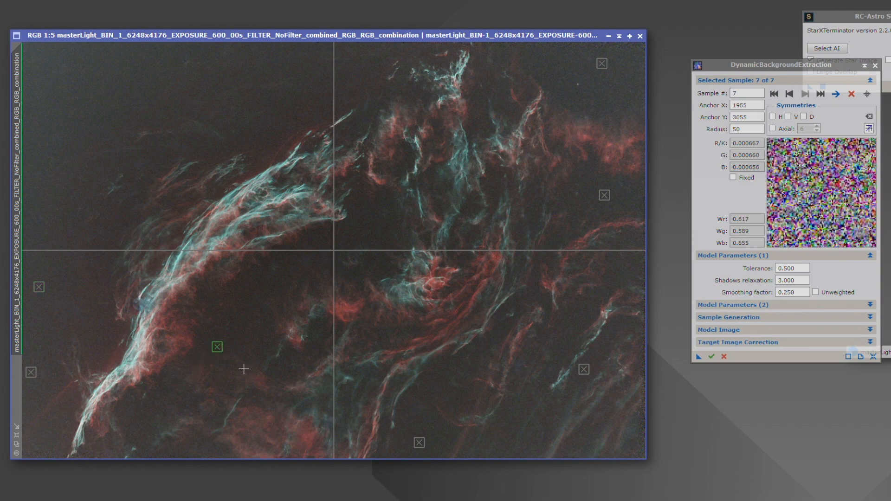
{"action": "left_click_drag", "start_coordinate": [219, 351], "coordinate": [220, 352]}
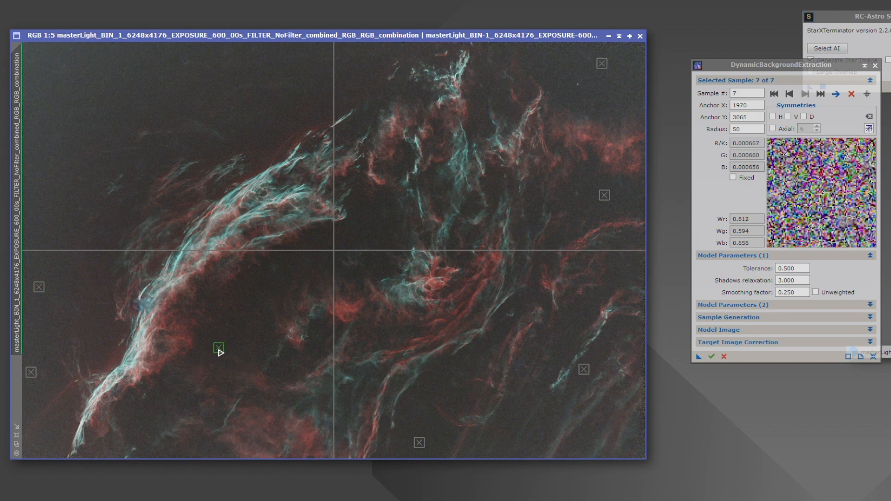
{"action": "left_click", "coordinate": [34, 227]}
{"action": "left_click", "coordinate": [38, 69]}
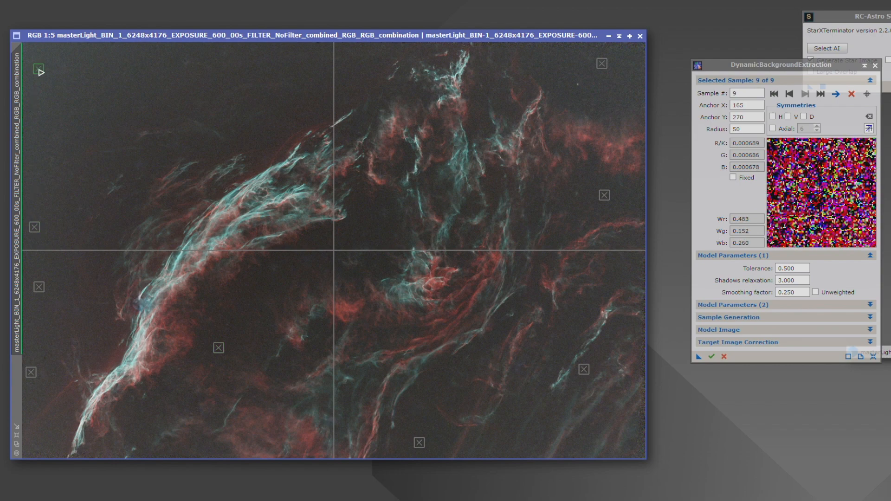
Add samples across the image's upper background and one in the dark gap near the centre at about X 3430, Y 1820
{"action": "left_click", "coordinate": [121, 62]}
{"action": "left_click", "coordinate": [288, 66]}
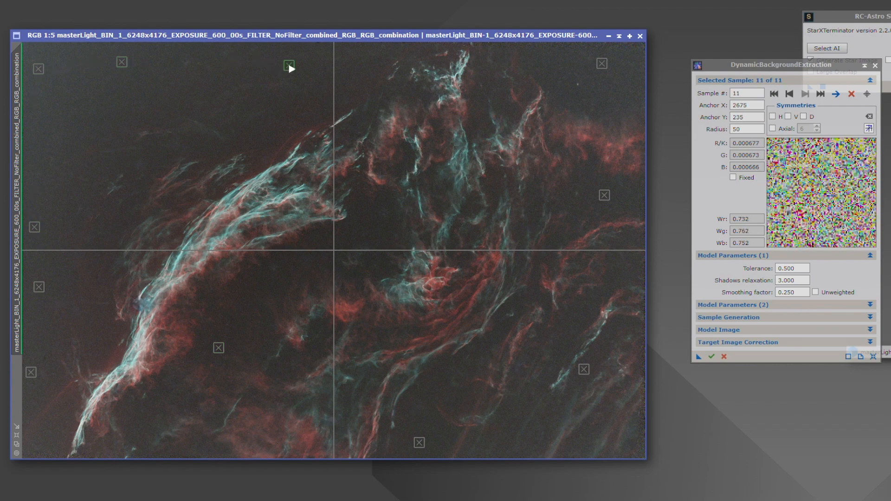
{"action": "left_click", "coordinate": [82, 123]}
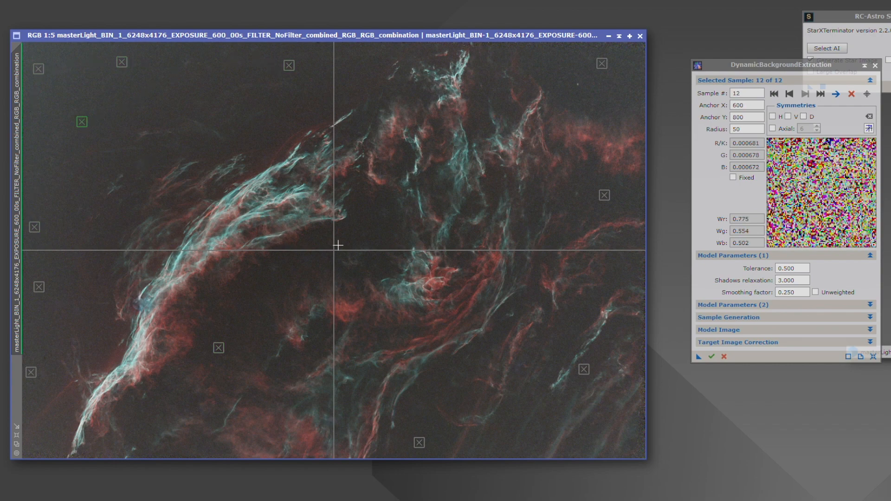
{"action": "left_click", "coordinate": [365, 222]}
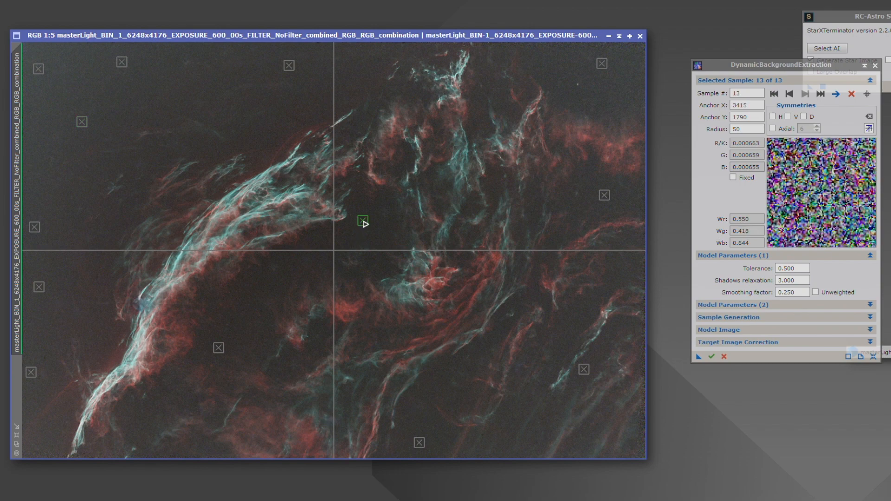
{"action": "left_click_drag", "start_coordinate": [364, 222], "coordinate": [363, 224]}
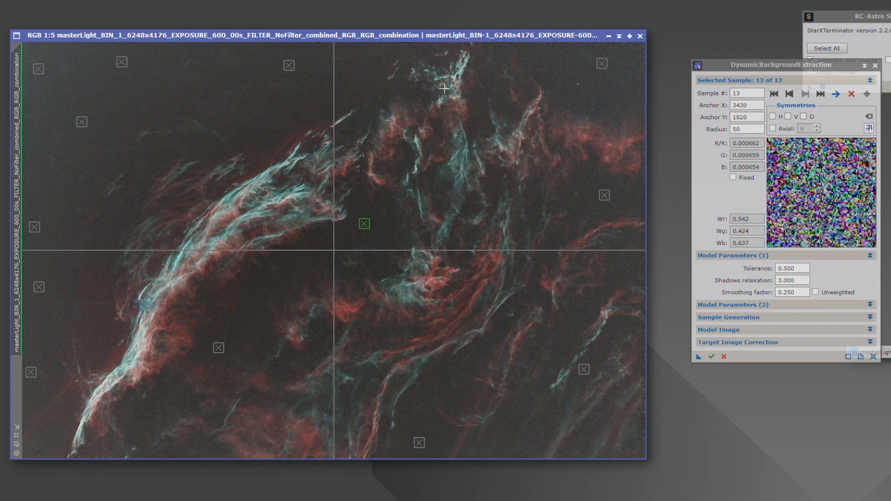
{"action": "left_click", "coordinate": [550, 64]}
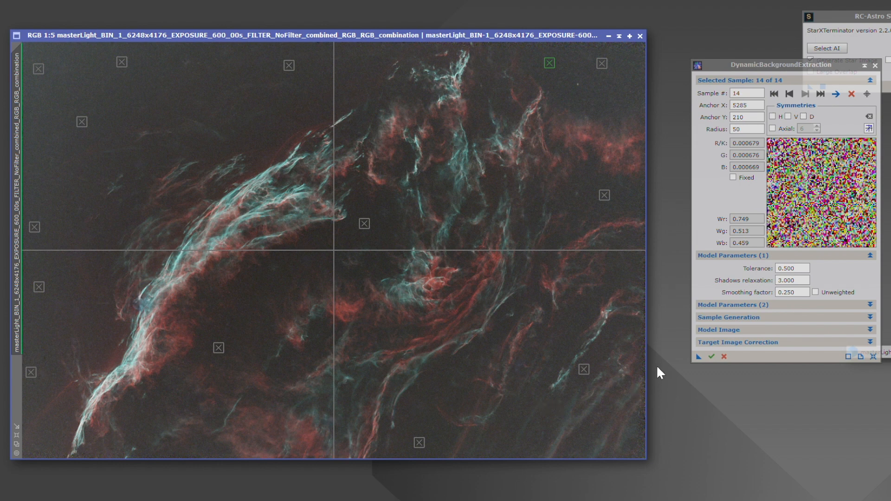
Set the model tolerance to 2 to check the selected sample's pixel rejection
{"action": "left_click", "coordinate": [796, 268]}
{"action": "double_click", "coordinate": [795, 268]}
{"action": "type", "text": "2"}
{"action": "left_click", "coordinate": [800, 280]}
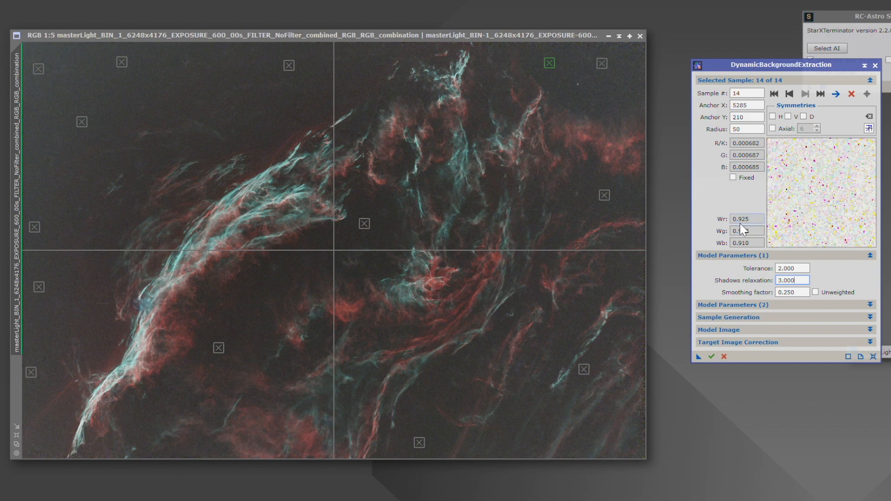
Try model tolerances of 2.5 and 7 to compare the selected sample's pixel rejection
{"action": "left_click", "coordinate": [803, 268]}
{"action": "double_click", "coordinate": [803, 268]}
{"action": "type", "text": "2.5"}
{"action": "left_click", "coordinate": [802, 280]}
{"action": "double_click", "coordinate": [800, 268]}
{"action": "type", "text": "7"}
{"action": "left_click", "coordinate": [800, 280]}
Set the DynamicBackgroundExtraction model tolerance to 3
{"action": "triple_click", "coordinate": [801, 269]}
{"action": "type", "text": "3"}
{"action": "left_click", "coordinate": [800, 280]}
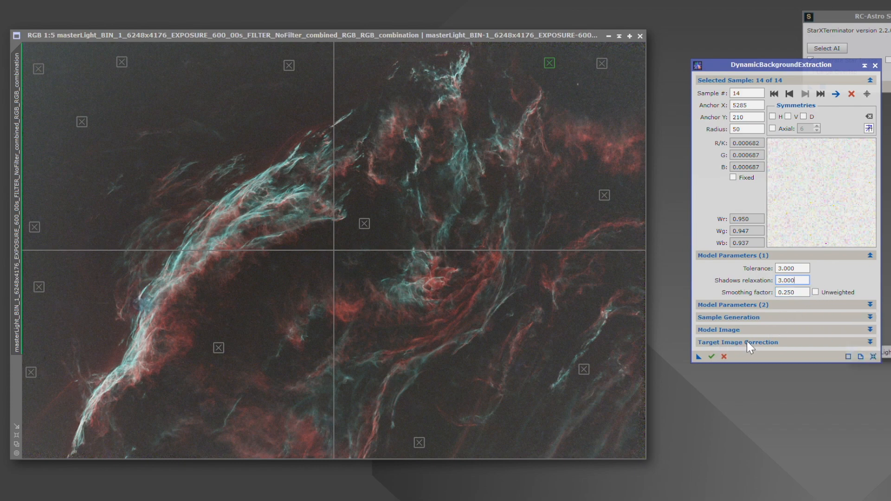
Examine the second group of model parameters, the sample generation options and the model image settings
{"action": "left_click", "coordinate": [789, 304]}
{"action": "left_click", "coordinate": [803, 304]}
{"action": "left_click", "coordinate": [785, 317]}
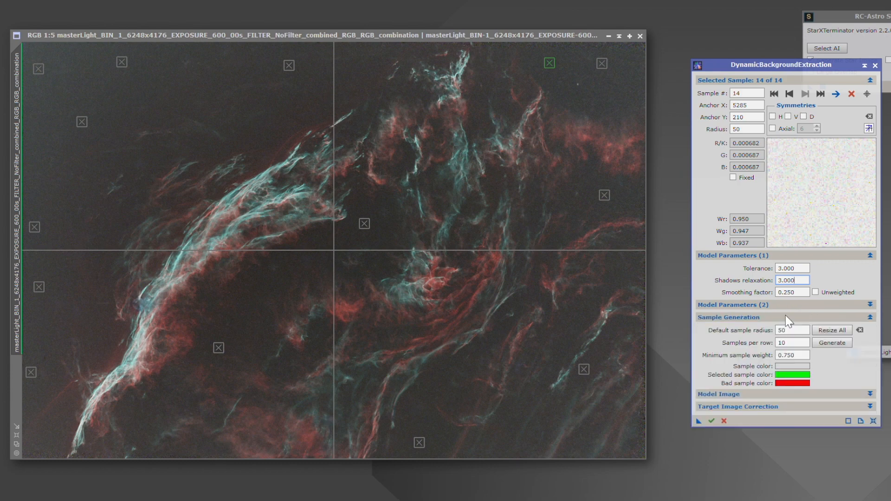
{"action": "left_click", "coordinate": [785, 317]}
{"action": "left_click", "coordinate": [773, 330]}
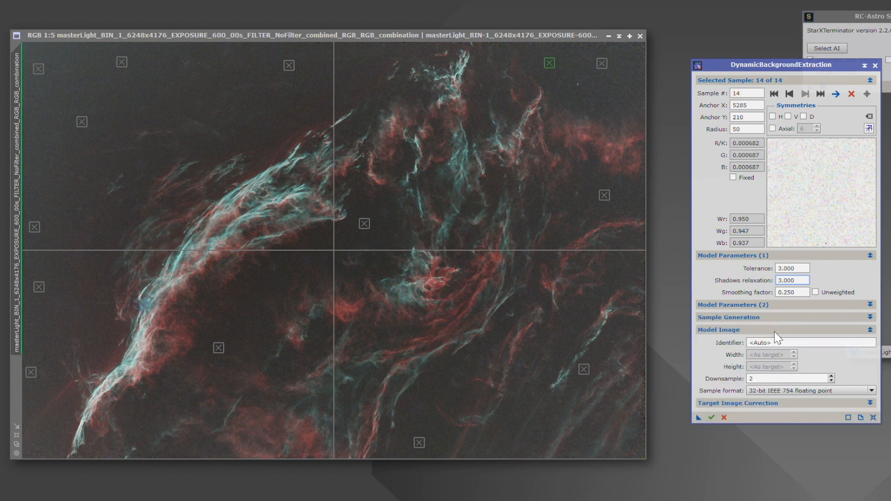
{"action": "left_click", "coordinate": [774, 331]}
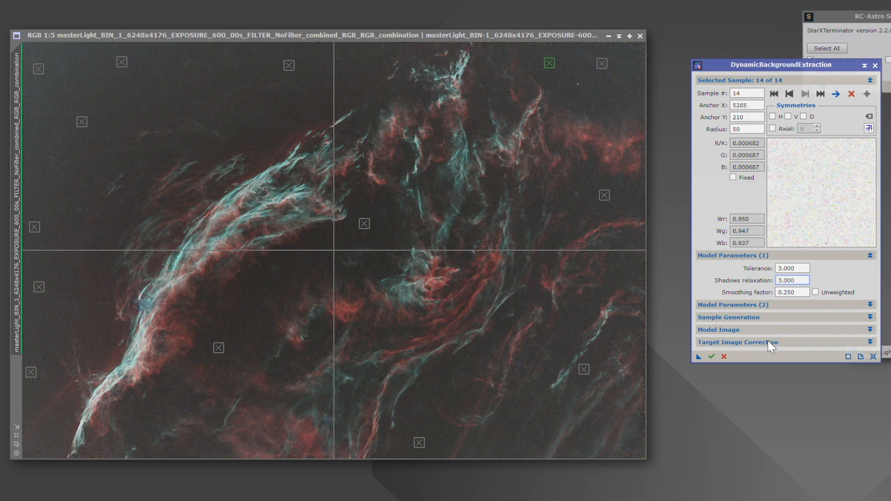
Set the target image correction to Subtraction with Replace target image disabled, and apply DynamicBackgroundExtraction to the starless image
{"action": "left_click", "coordinate": [772, 342]}
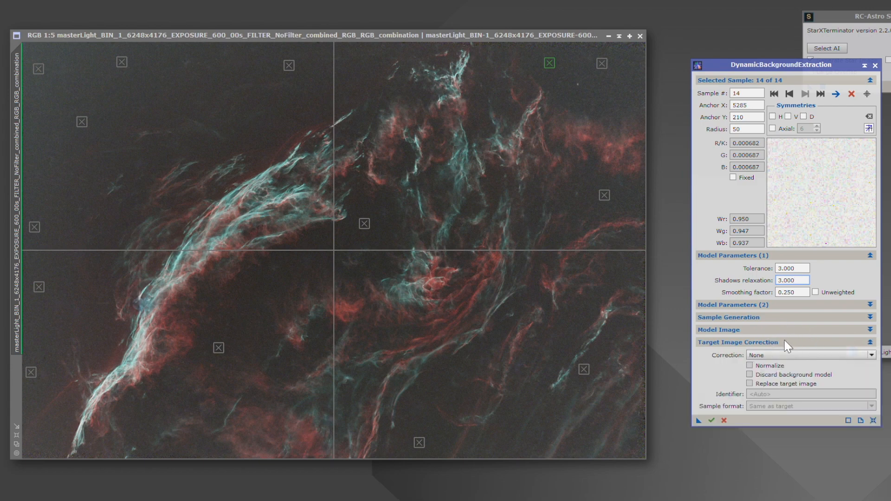
{"action": "left_click", "coordinate": [757, 355]}
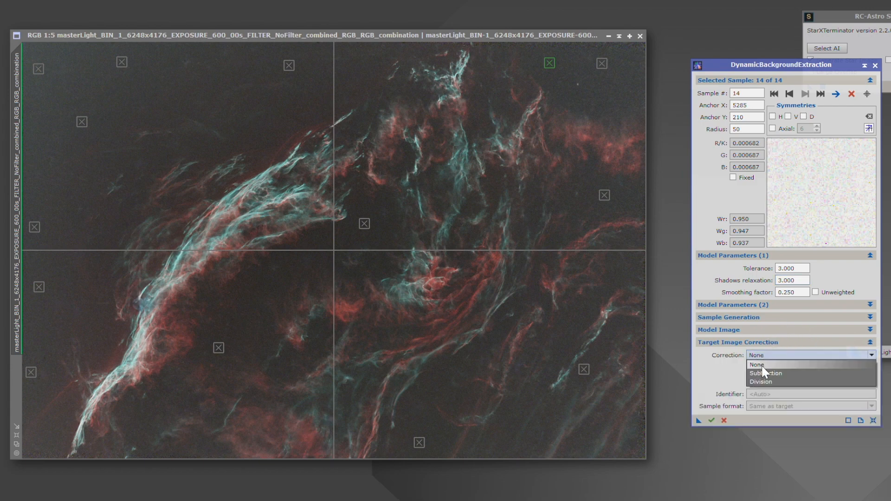
{"action": "left_click", "coordinate": [766, 373]}
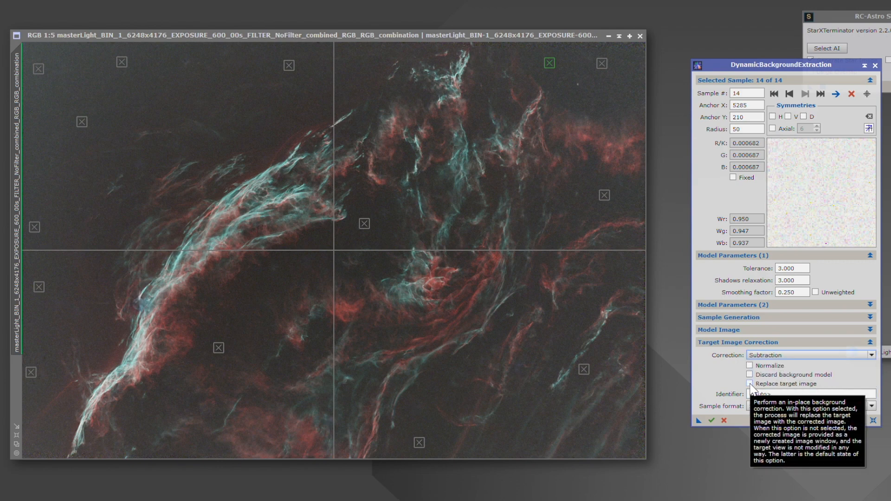
{"action": "left_click", "coordinate": [750, 384]}
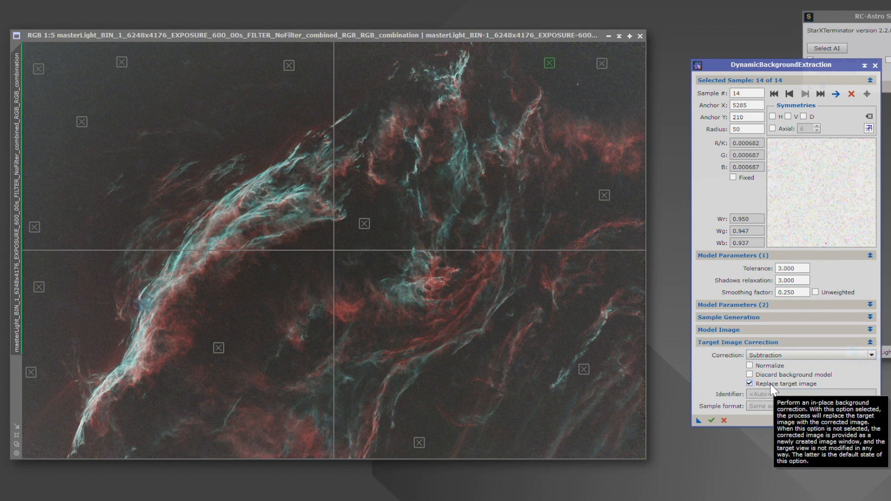
{"action": "left_click", "coordinate": [750, 383]}
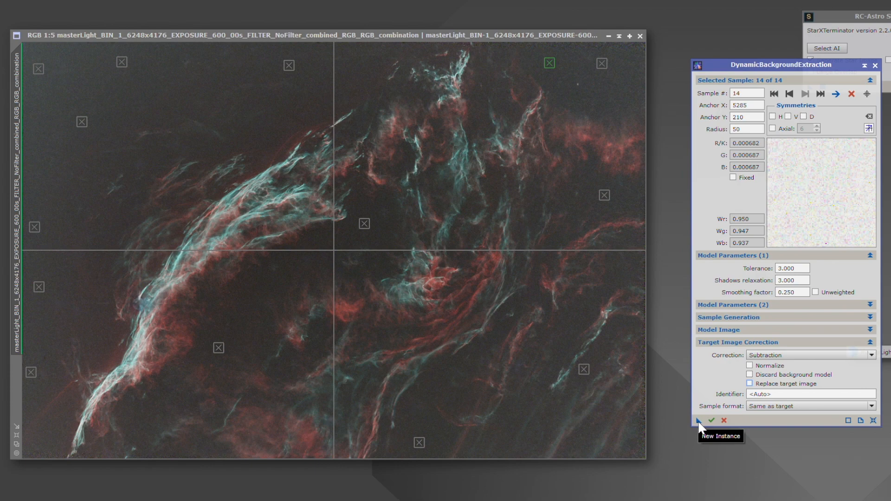
{"action": "left_click_drag", "start_coordinate": [698, 420], "coordinate": [495, 322]}
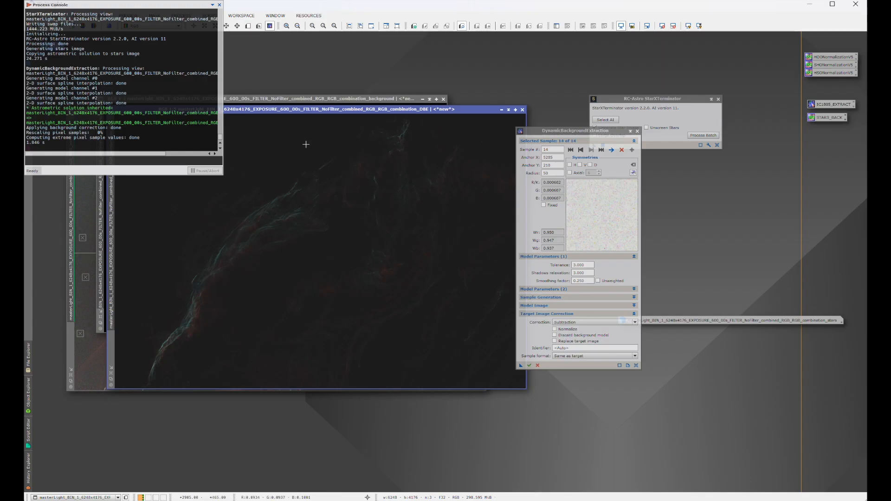
{"action": "left_click", "coordinate": [220, 5]}
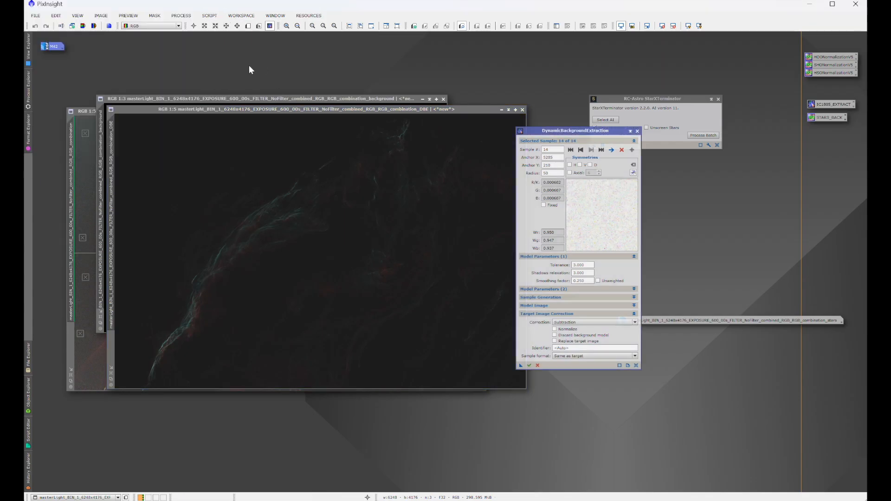
Auto-stretch the extracted background model to inspect its gradient pattern, and minimize it clear of the images
{"action": "left_click", "coordinate": [242, 99]}
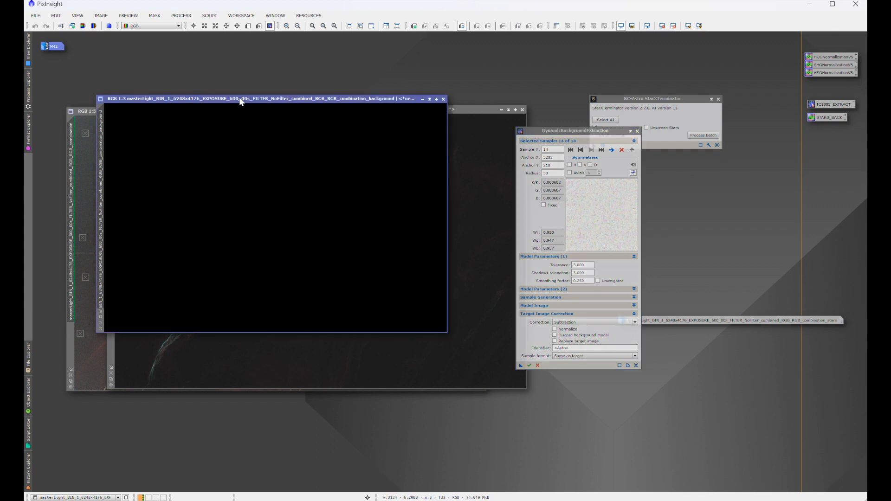
{"action": "left_click_drag", "start_coordinate": [236, 101], "coordinate": [268, 137]}
{"action": "key", "text": "ctrl+a"}
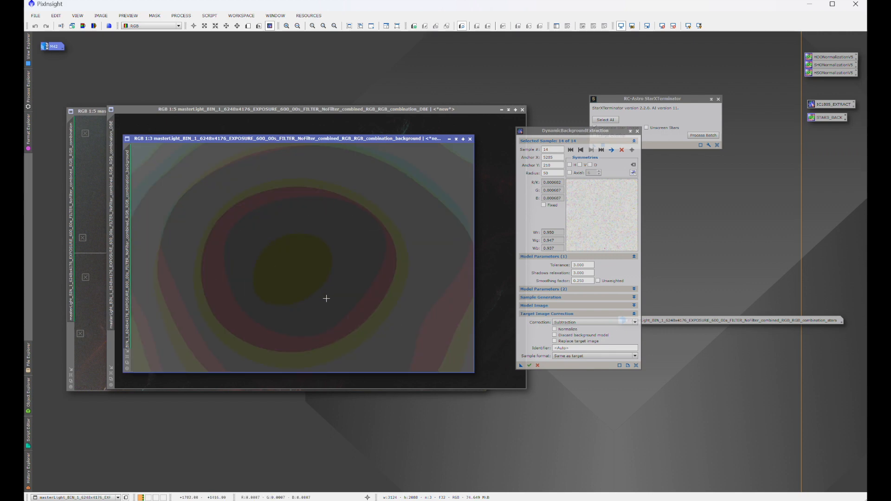
{"action": "left_click_drag", "start_coordinate": [378, 140], "coordinate": [711, 200]}
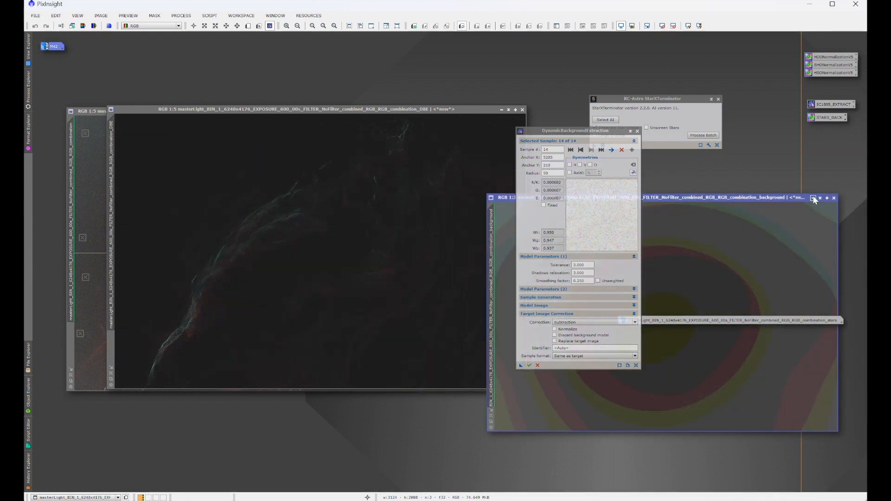
{"action": "left_click", "coordinate": [813, 197]}
{"action": "left_click_drag", "start_coordinate": [723, 318], "coordinate": [738, 251]}
Auto-stretch the DBE-corrected image and inspect it against the original starless image
{"action": "left_click_drag", "start_coordinate": [424, 112], "coordinate": [370, 143]}
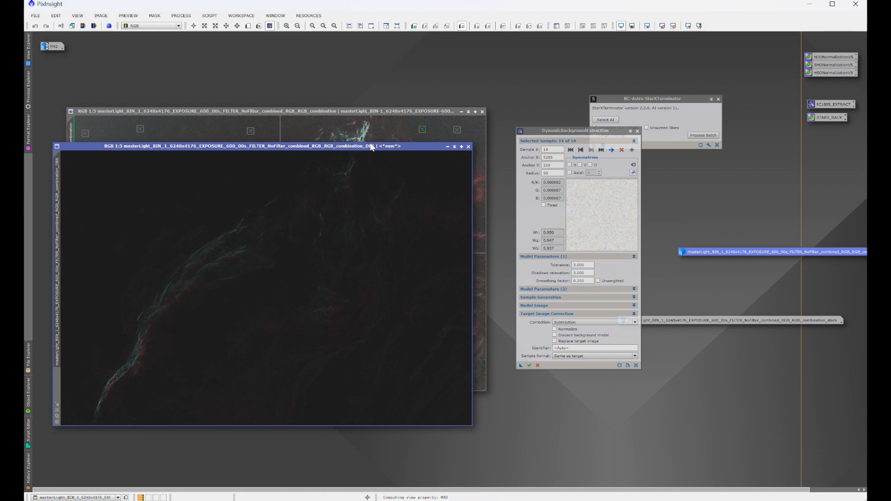
{"action": "key", "text": "ctrl+a"}
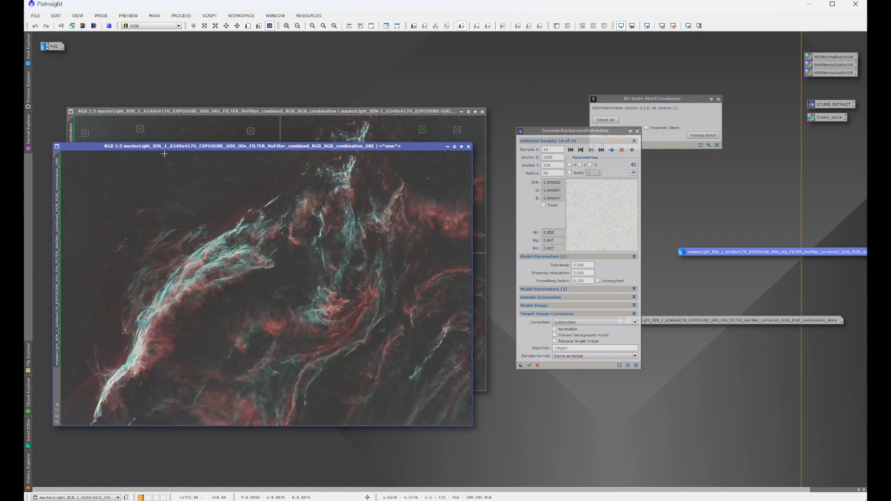
{"action": "left_click_drag", "start_coordinate": [114, 146], "coordinate": [69, 238]}
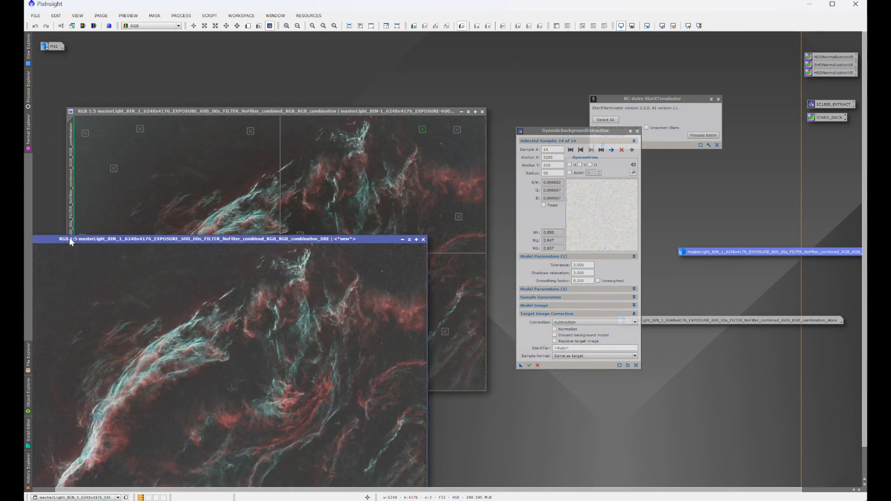
{"action": "left_click_drag", "start_coordinate": [251, 240], "coordinate": [294, 121]}
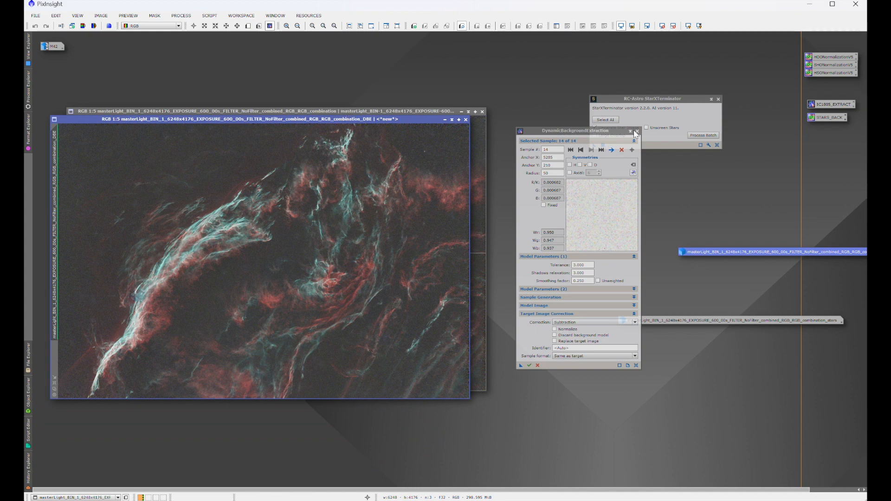
Arrange the original starless image and the corrected image side by side, clearing the process window and minimized images away from them
{"action": "left_click_drag", "start_coordinate": [611, 131], "coordinate": [759, 330]}
{"action": "left_click_drag", "start_coordinate": [417, 111], "coordinate": [351, 66]}
{"action": "left_click", "coordinate": [449, 196]}
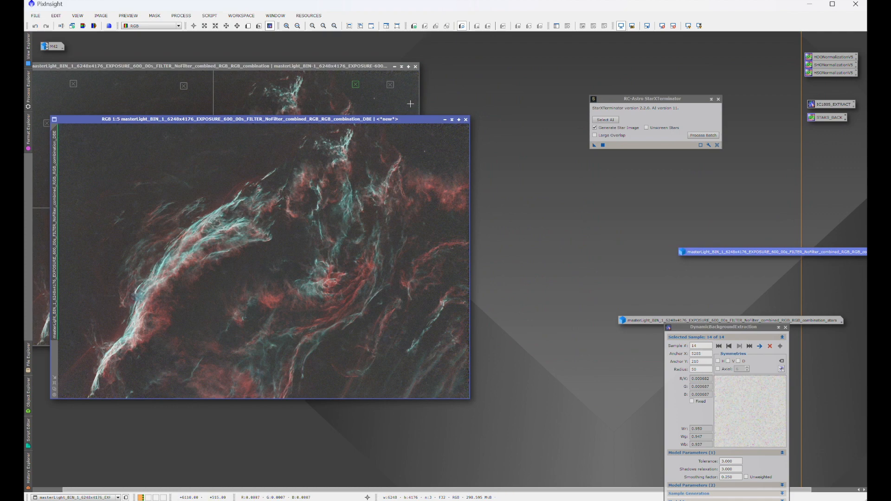
{"action": "left_click_drag", "start_coordinate": [426, 121], "coordinate": [713, 103]}
{"action": "left_click", "coordinate": [713, 101]}
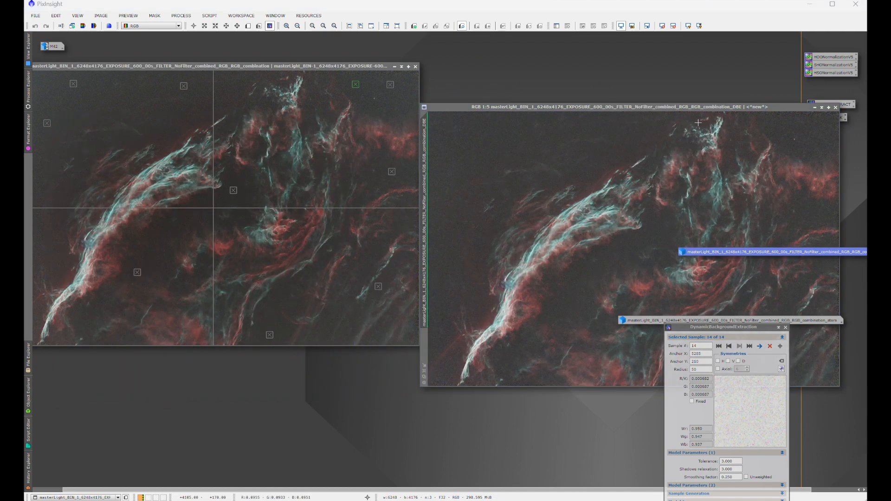
{"action": "left_click_drag", "start_coordinate": [655, 320], "coordinate": [163, 447]}
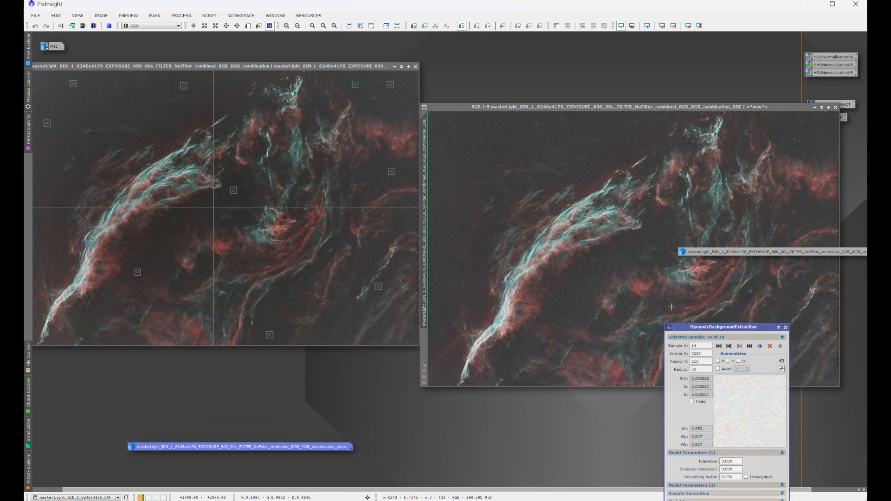
{"action": "left_click_drag", "start_coordinate": [741, 252], "coordinate": [169, 412]}
{"action": "left_click_drag", "start_coordinate": [728, 327], "coordinate": [516, 462]}
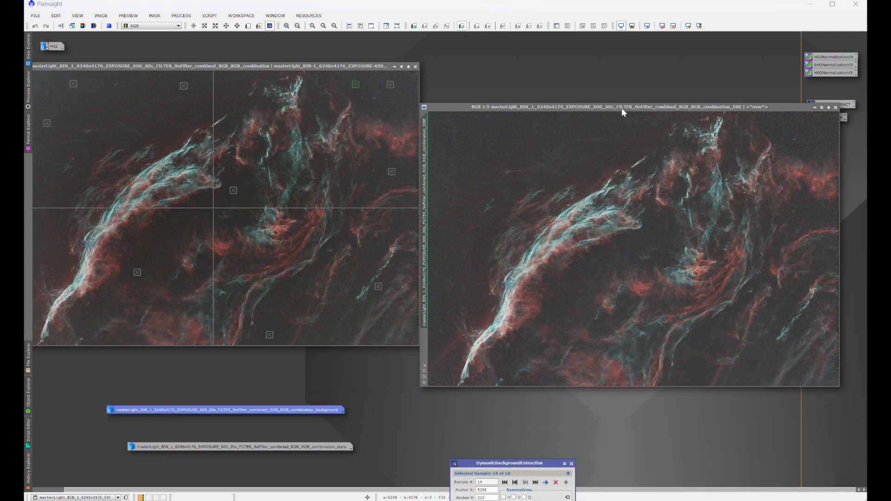
Align the two image windows and compare the background of the corrected image with the original
{"action": "left_click_drag", "start_coordinate": [622, 108], "coordinate": [632, 109]}
{"action": "left_click", "coordinate": [356, 66]}
{"action": "left_click_drag", "start_coordinate": [355, 66], "coordinate": [381, 121]}
{"action": "left_click_drag", "start_coordinate": [519, 108], "coordinate": [538, 119]}
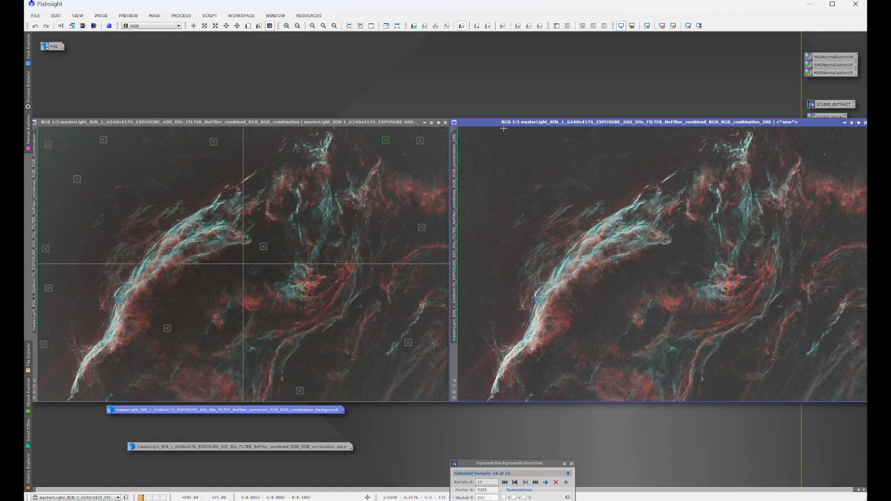
{"action": "left_click_drag", "start_coordinate": [511, 122], "coordinate": [391, 117]}
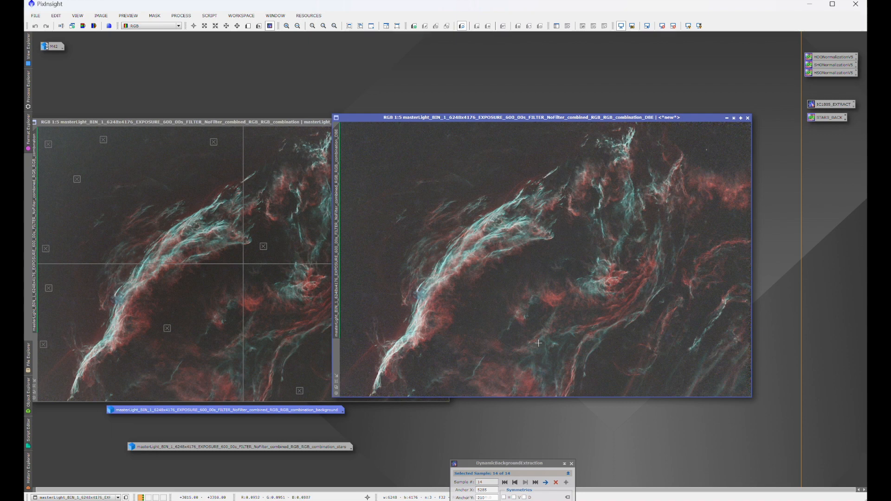
{"action": "left_click_drag", "start_coordinate": [502, 117], "coordinate": [561, 122]}
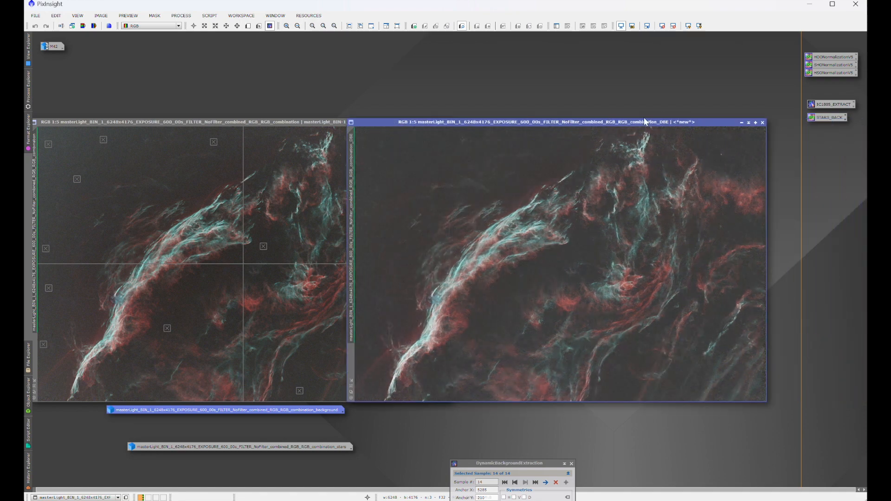
{"action": "left_click_drag", "start_coordinate": [682, 121], "coordinate": [646, 125]}
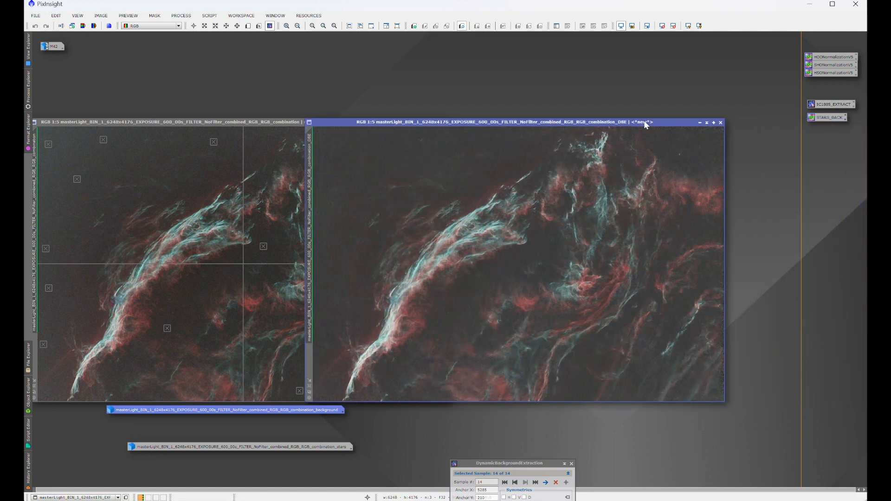
Close the corrected image and the extracted background model, keeping the original starless image open
{"action": "left_click", "coordinate": [721, 123]}
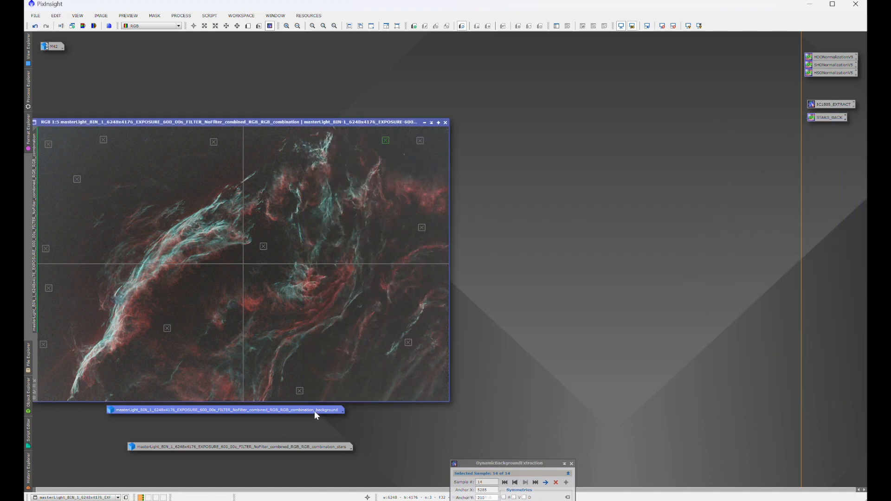
{"action": "double_click", "coordinate": [316, 413]}
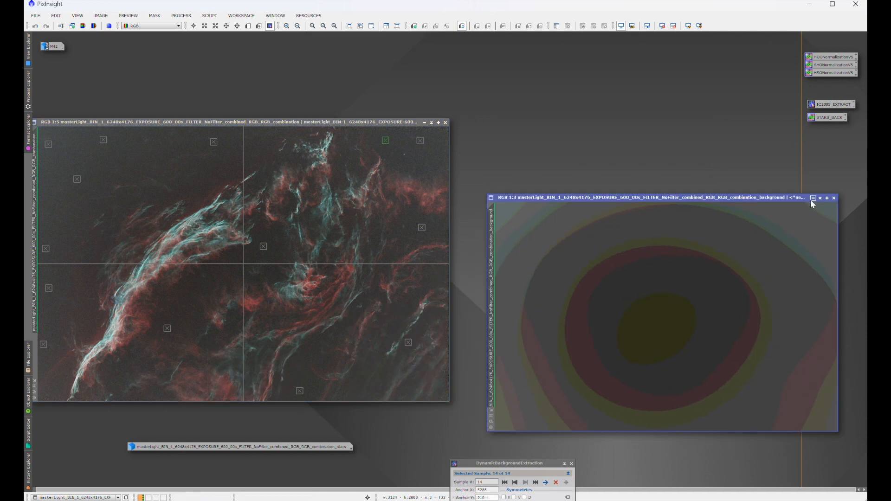
{"action": "left_click", "coordinate": [834, 198]}
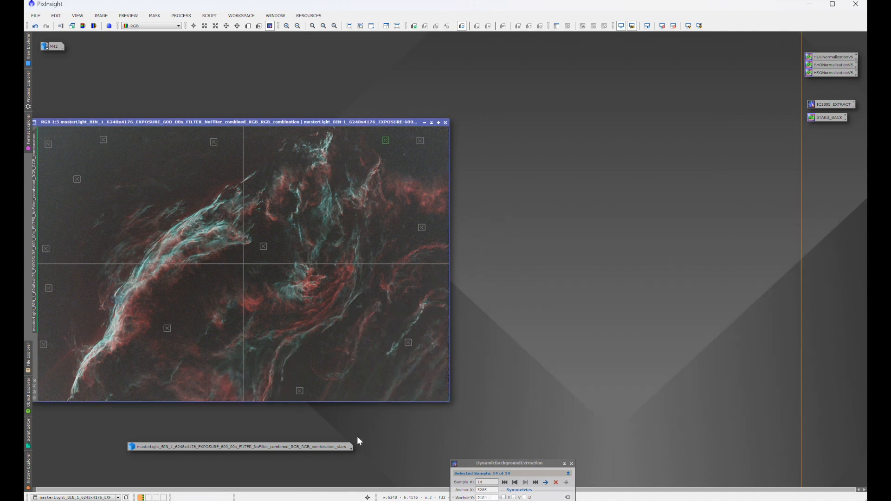
Set the DynamicBackgroundExtraction smoothing factor to 0.600 and apply the correction to the starless image again
{"action": "left_click_drag", "start_coordinate": [500, 459], "coordinate": [544, 104]}
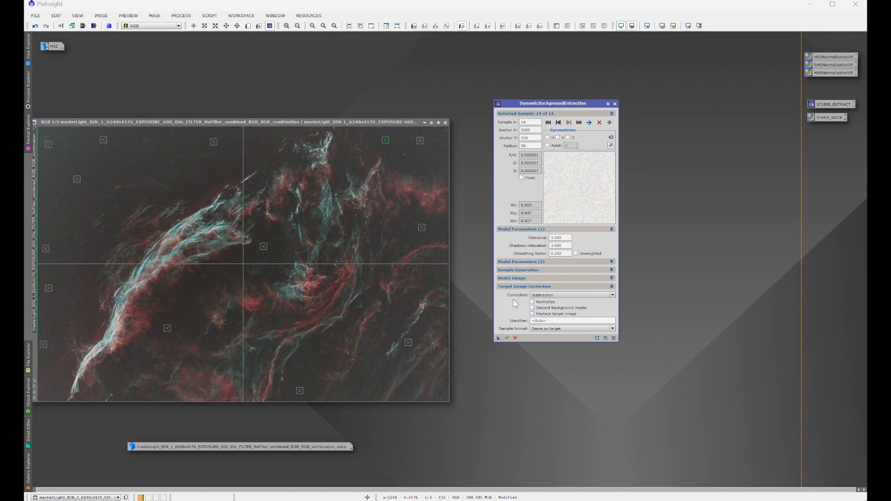
{"action": "left_click_drag", "start_coordinate": [554, 253], "coordinate": [566, 253]}
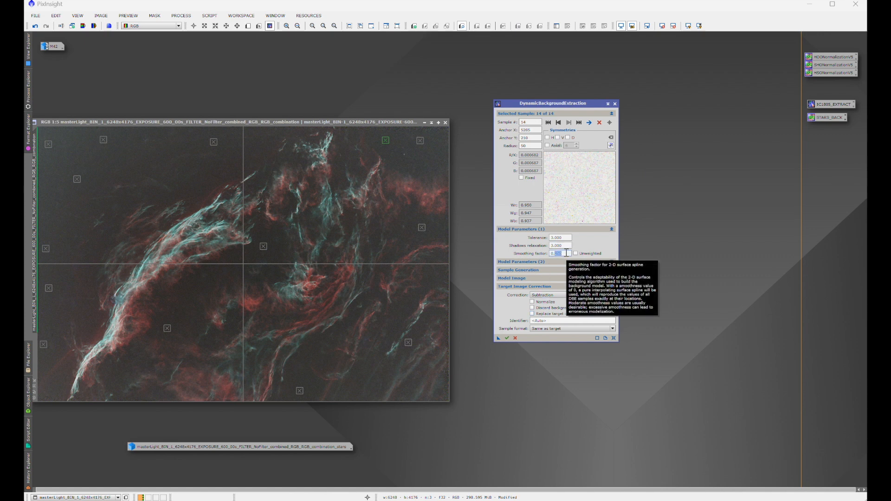
{"action": "type", "text": "6"}
{"action": "left_click", "coordinate": [566, 246]}
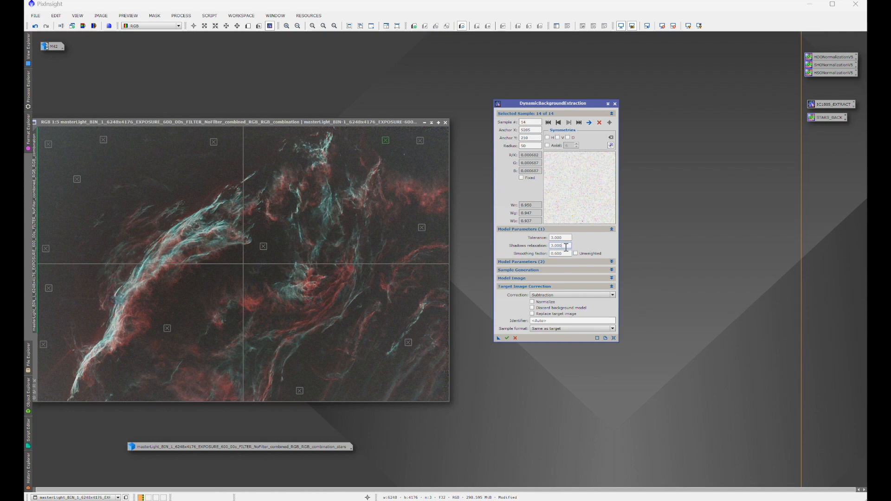
{"action": "left_click_drag", "start_coordinate": [497, 338], "coordinate": [320, 282]}
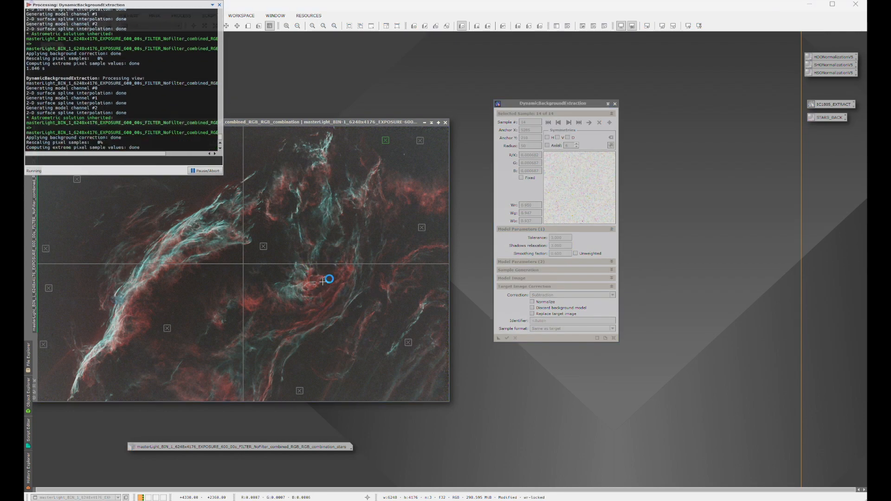
{"action": "left_click", "coordinate": [220, 5]}
Auto-stretch the new background model and the new corrected image to examine the effect of the higher smoothing factor
{"action": "left_click", "coordinate": [291, 119]}
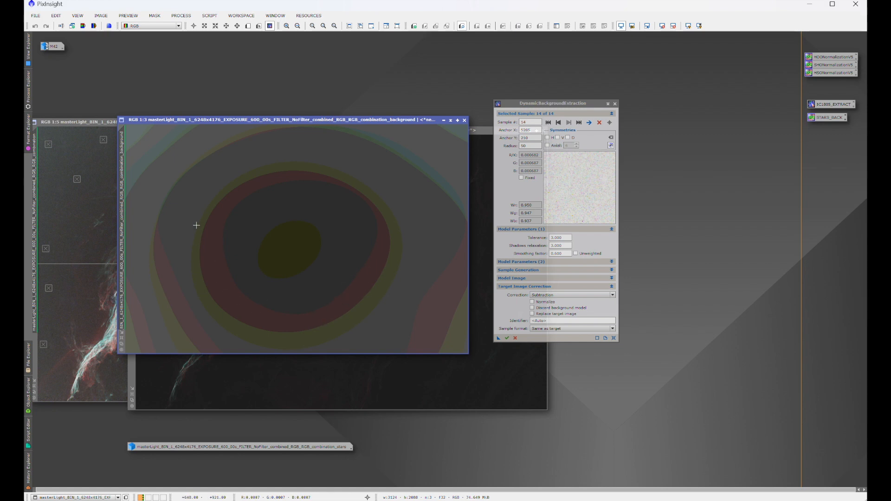
{"action": "left_click_drag", "start_coordinate": [430, 119], "coordinate": [866, 145]}
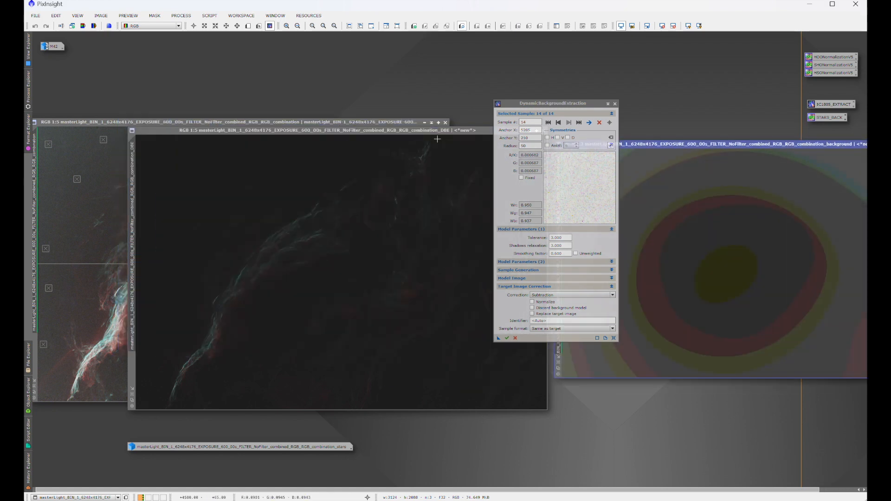
{"action": "left_click", "coordinate": [429, 129]}
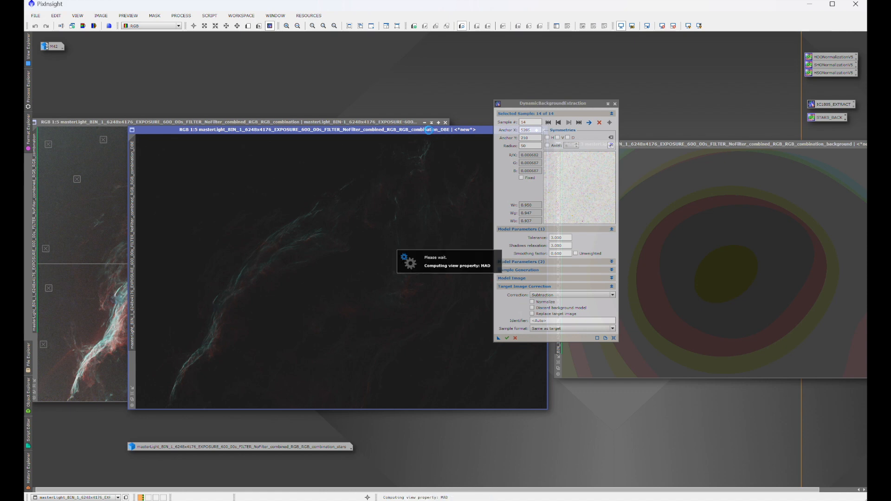
{"action": "left_click_drag", "start_coordinate": [337, 131], "coordinate": [369, 128]}
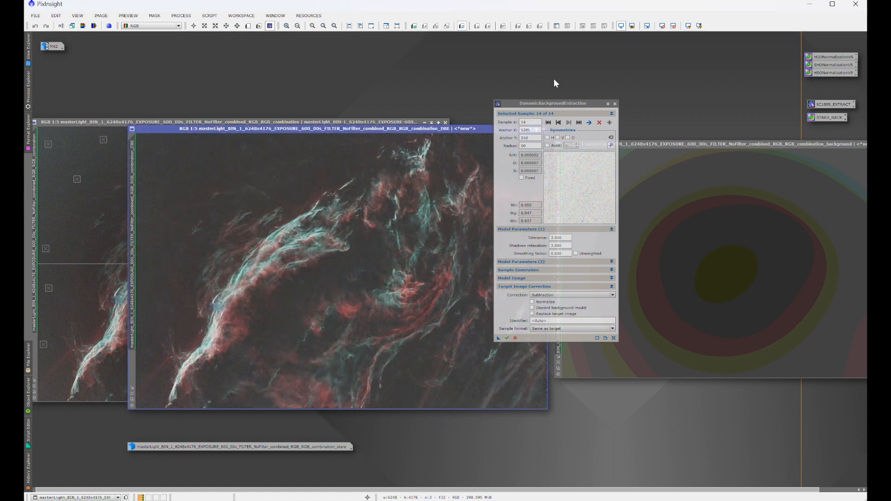
Cancel the active DynamicBackgroundExtraction session and close the new background model
{"action": "left_click", "coordinate": [615, 104]}
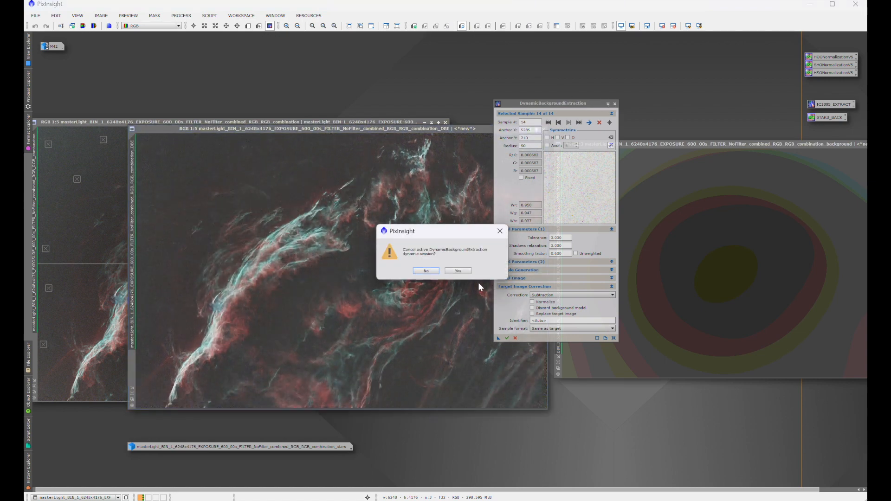
{"action": "left_click", "coordinate": [458, 271]}
{"action": "left_click_drag", "start_coordinate": [790, 144], "coordinate": [600, 175]}
{"action": "left_click", "coordinate": [711, 176]}
Compare the newly corrected image side by side with the original starless image, and close the corrected image
{"action": "left_click_drag", "start_coordinate": [451, 130], "coordinate": [758, 121]}
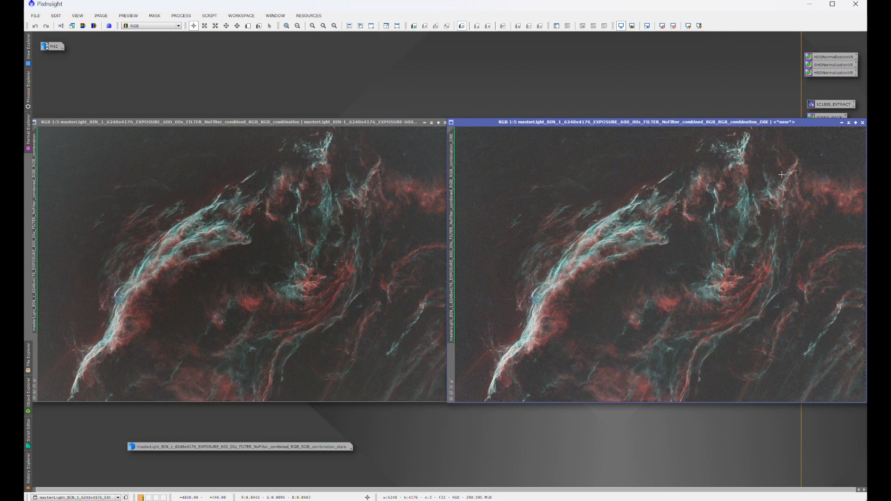
{"action": "left_click_drag", "start_coordinate": [766, 122], "coordinate": [746, 136]}
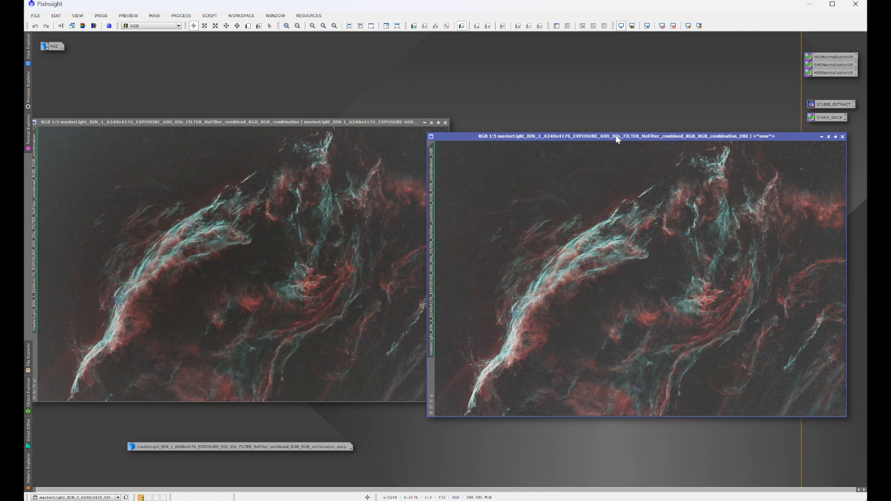
{"action": "left_click_drag", "start_coordinate": [614, 136], "coordinate": [508, 139]}
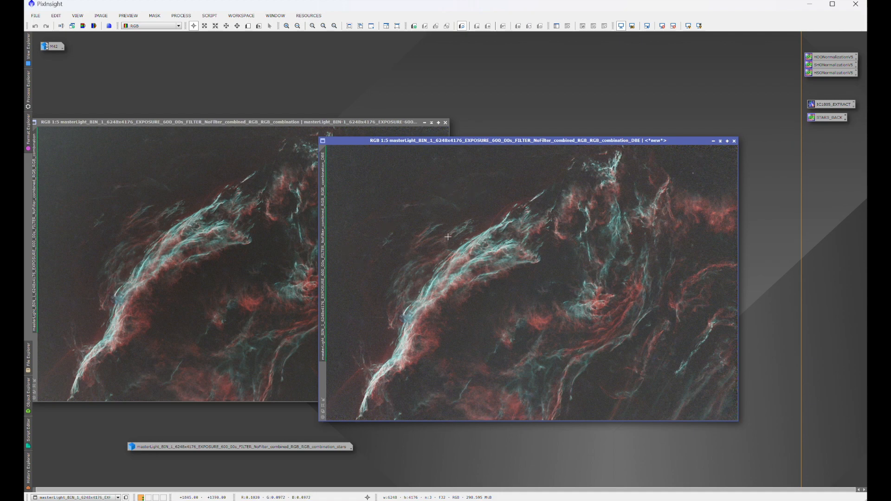
{"action": "left_click_drag", "start_coordinate": [668, 140], "coordinate": [697, 158]}
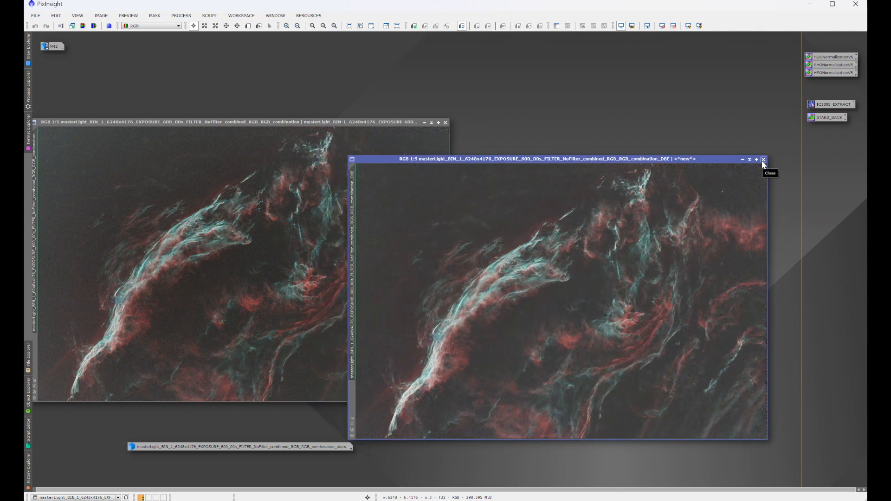
{"action": "left_click", "coordinate": [764, 159]}
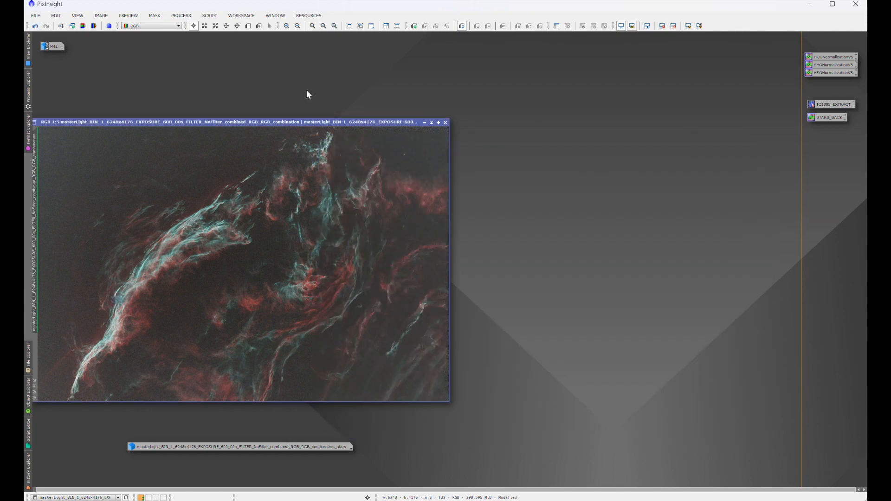
Start a new DynamicBackgroundExtraction session on the starless image and place two background samples near its upper-right corner
{"action": "left_click", "coordinate": [183, 16]}
{"action": "mouse_move", "coordinate": [190, 26]}
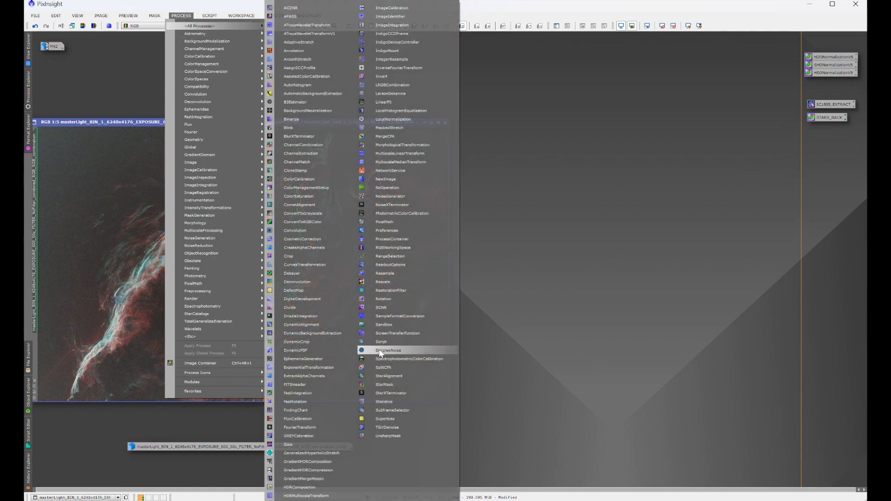
{"action": "left_click", "coordinate": [315, 333]}
{"action": "left_click", "coordinate": [388, 188]}
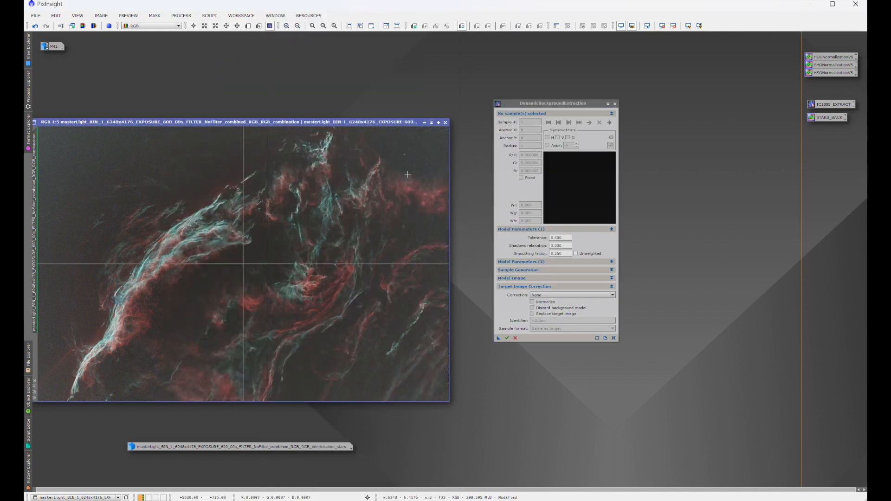
{"action": "left_click", "coordinate": [415, 140]}
{"action": "left_click", "coordinate": [422, 160]}
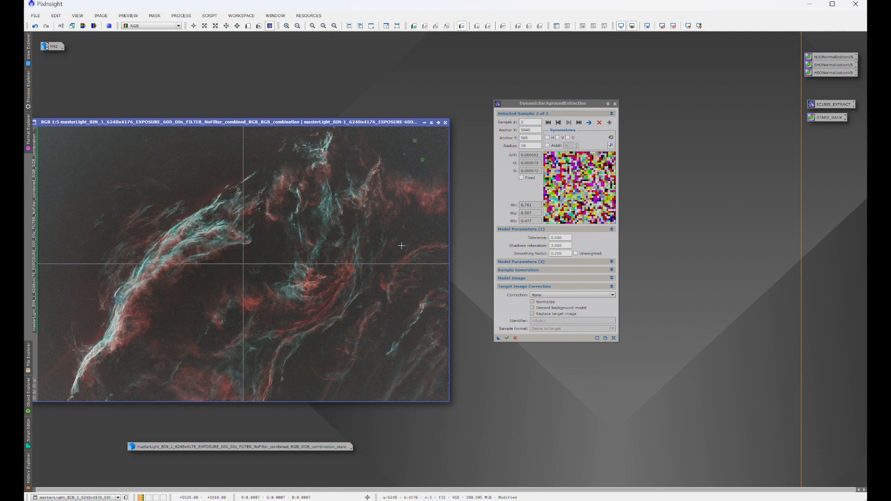
Place ten more background samples on dark sky along the starless image's edges and in two dark areas inside the nebula
{"action": "left_click", "coordinate": [421, 228]}
{"action": "left_click", "coordinate": [304, 391]}
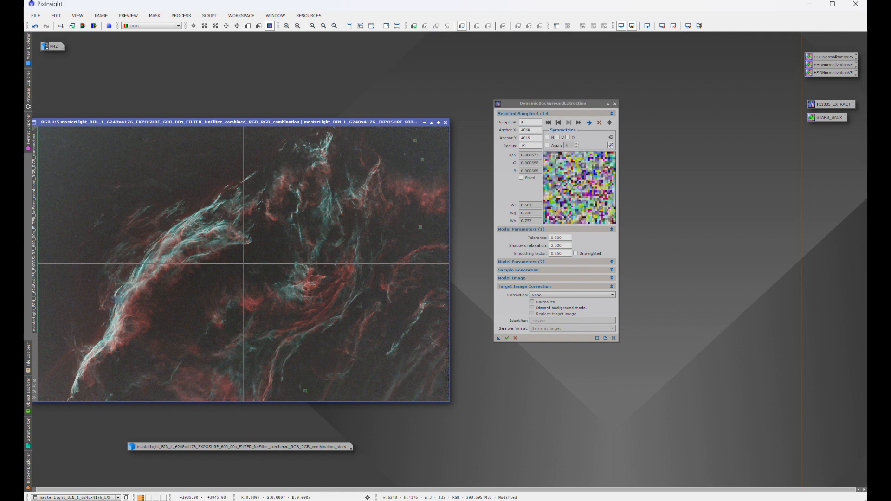
{"action": "left_click", "coordinate": [290, 385]}
{"action": "left_click", "coordinate": [45, 341]}
{"action": "left_click", "coordinate": [51, 281]}
{"action": "left_click", "coordinate": [50, 227]}
{"action": "left_click", "coordinate": [64, 138]}
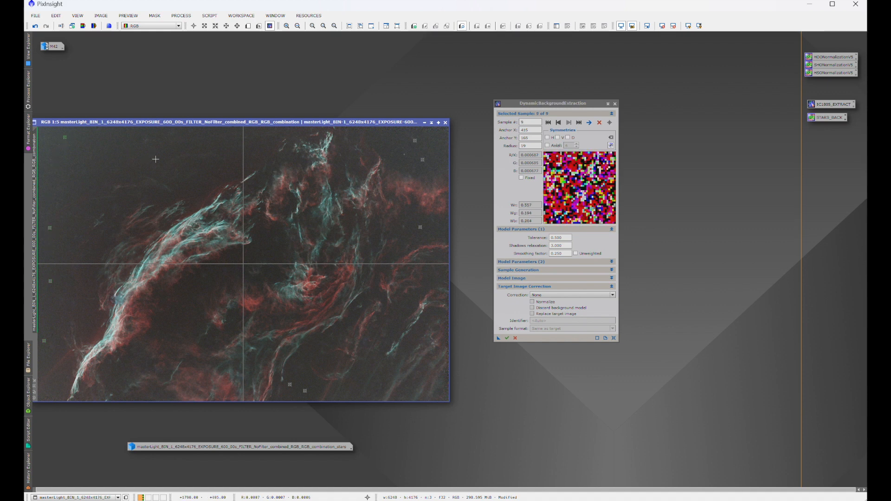
{"action": "left_click", "coordinate": [75, 178]}
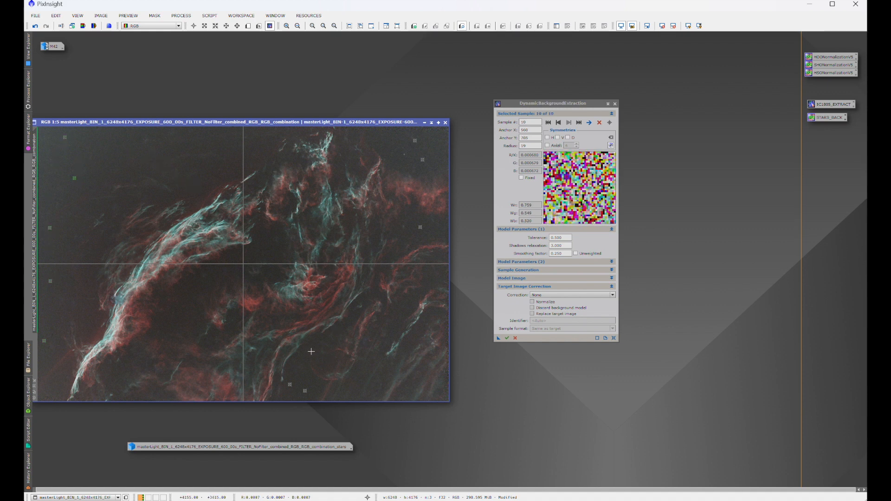
{"action": "left_click", "coordinate": [263, 247]}
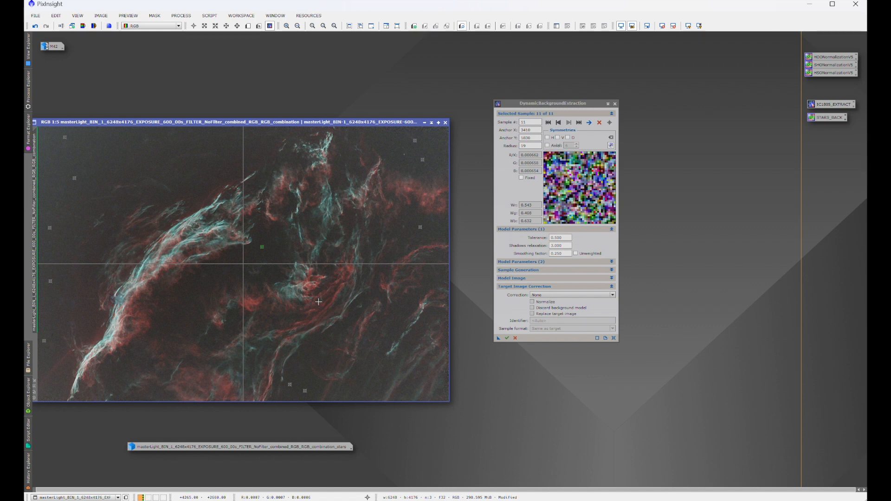
{"action": "left_click", "coordinate": [160, 323]}
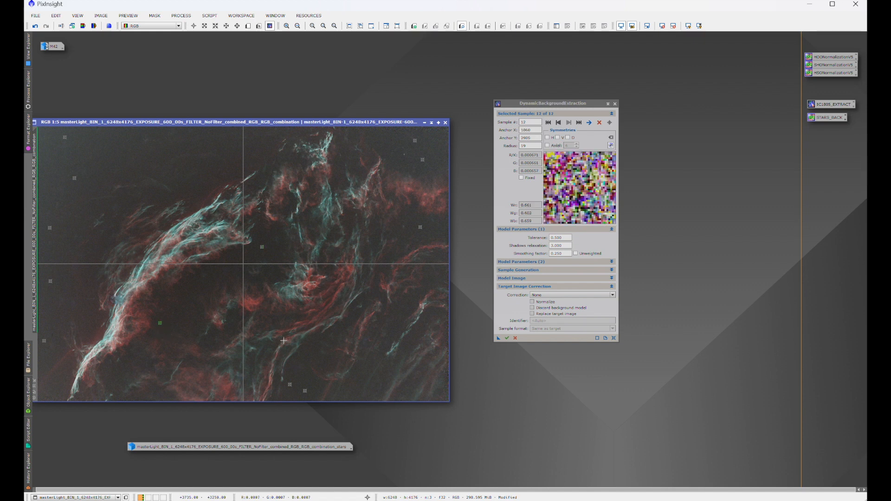
Set the target image correction to Subtraction and apply DynamicBackgroundExtraction to the starless image
{"action": "left_click", "coordinate": [548, 295]}
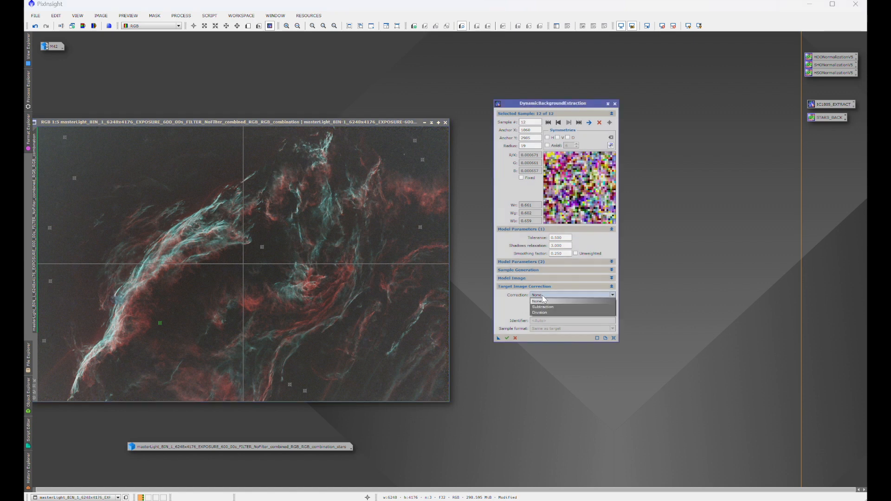
{"action": "left_click", "coordinate": [550, 307]}
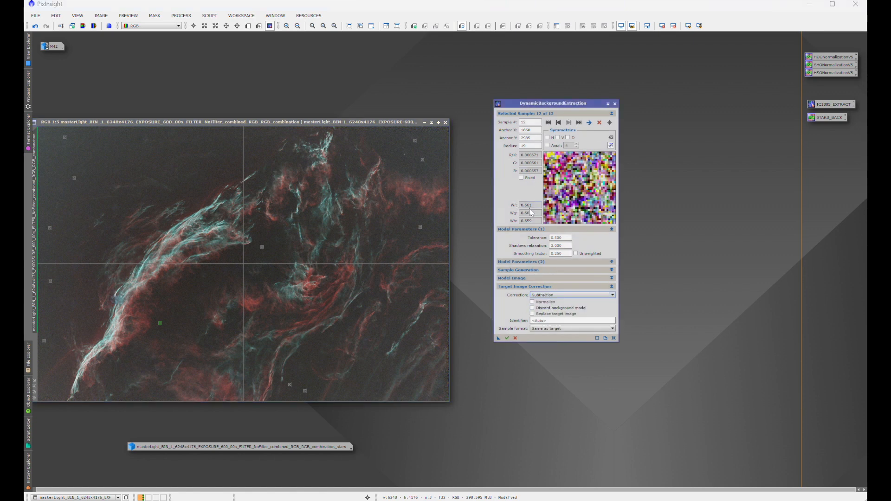
{"action": "left_click", "coordinate": [497, 339]}
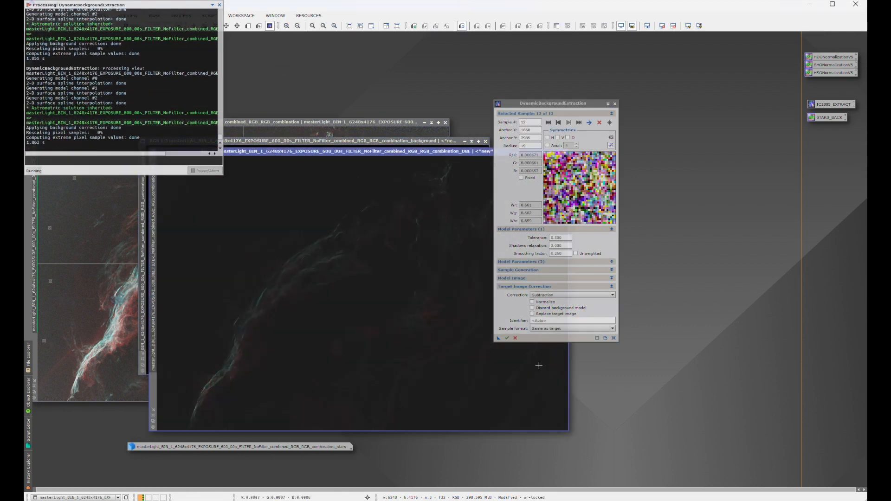
Bring the generated background model to the front to view it, and minimize it clear of the corrected image
{"action": "left_click", "coordinate": [288, 141]}
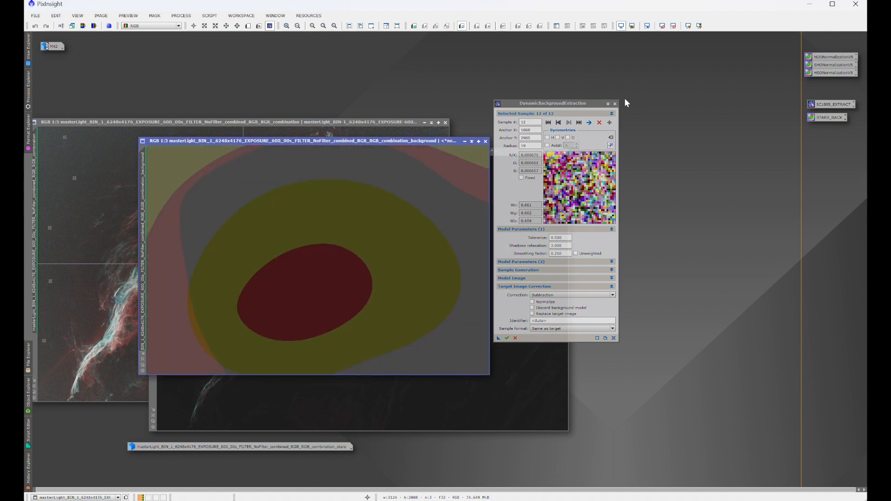
{"action": "left_click_drag", "start_coordinate": [575, 104], "coordinate": [659, 59]}
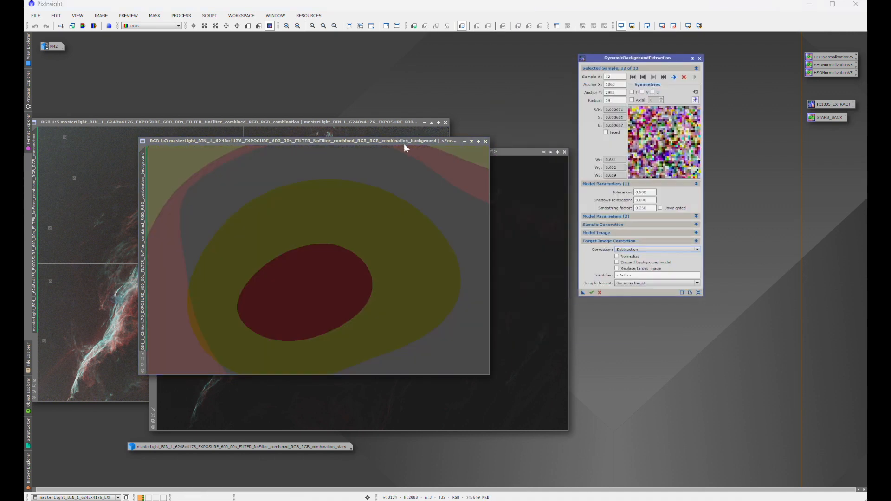
{"action": "left_click", "coordinate": [465, 141]}
{"action": "left_click_drag", "start_coordinate": [425, 265], "coordinate": [730, 346]}
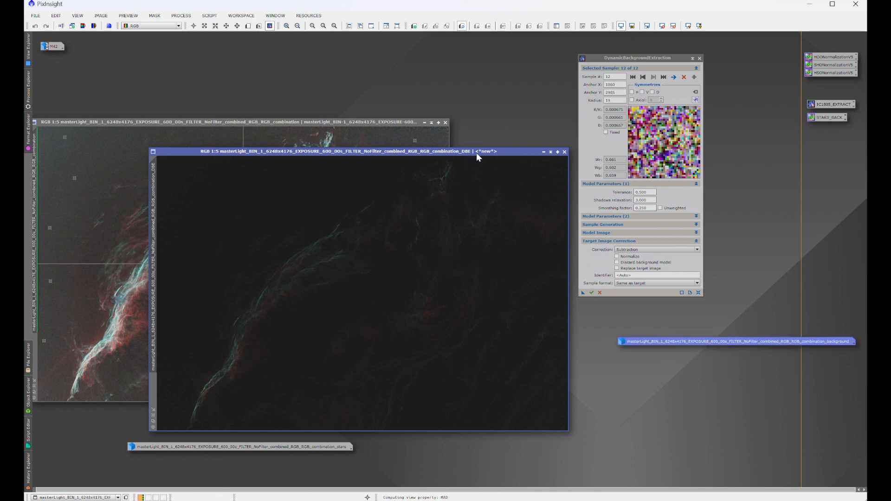
Auto-stretch the corrected starless image and close the DynamicBackgroundExtraction process
{"action": "key", "text": "ctrl+a"}
{"action": "left_click", "coordinate": [700, 58]}
{"action": "left_click", "coordinate": [458, 271]}
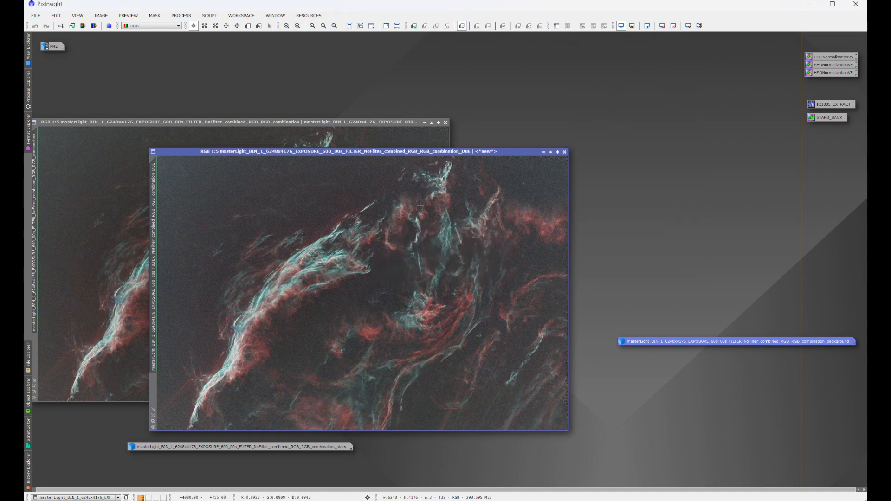
Compare the subtraction-corrected result beside the original starless image with the minimized model out of the way, and close the result
{"action": "left_click_drag", "start_coordinate": [407, 152], "coordinate": [698, 122]}
{"action": "left_click_drag", "start_coordinate": [743, 341], "coordinate": [680, 436]}
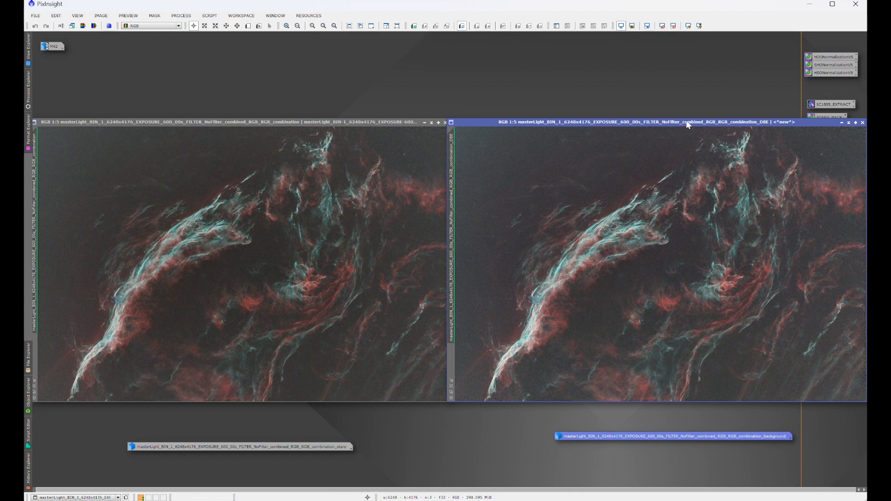
{"action": "left_click_drag", "start_coordinate": [686, 122], "coordinate": [526, 160]}
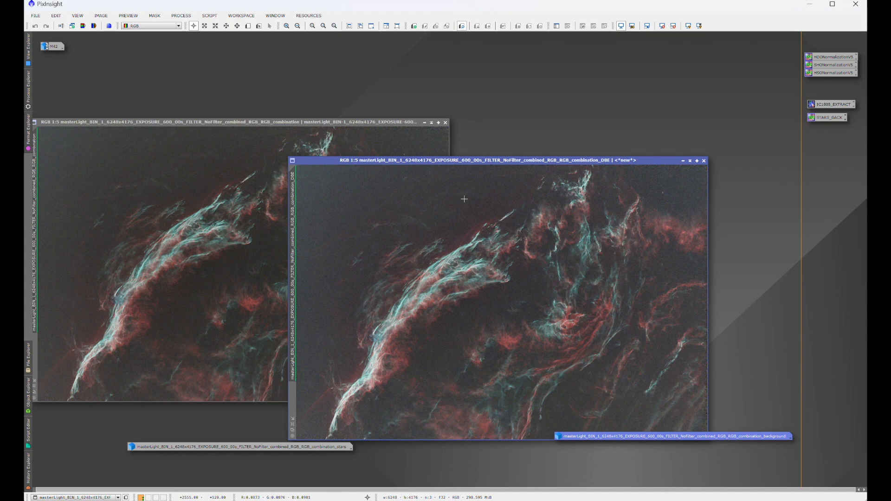
{"action": "left_click", "coordinate": [705, 161]}
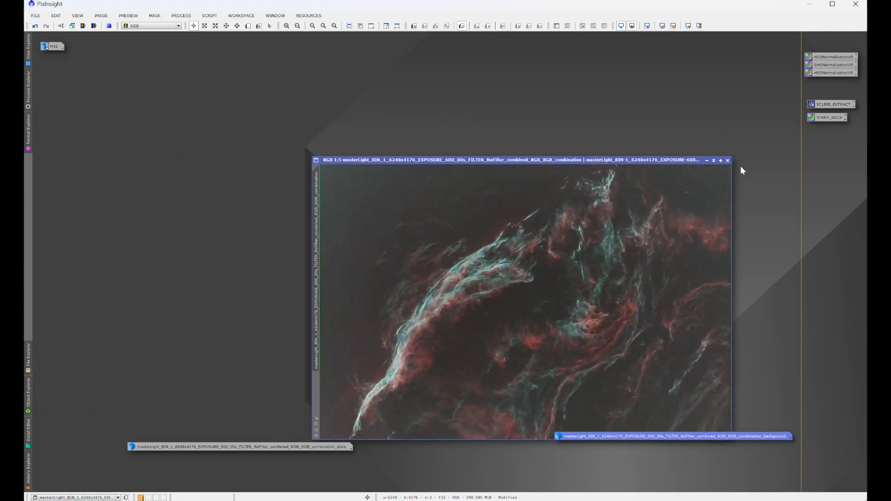
Minimize the original starless image and restore the M42 image in the middle of the workspace
{"action": "left_click", "coordinate": [706, 159]}
{"action": "left_click_drag", "start_coordinate": [608, 301], "coordinate": [367, 426]}
{"action": "double_click", "coordinate": [52, 49]}
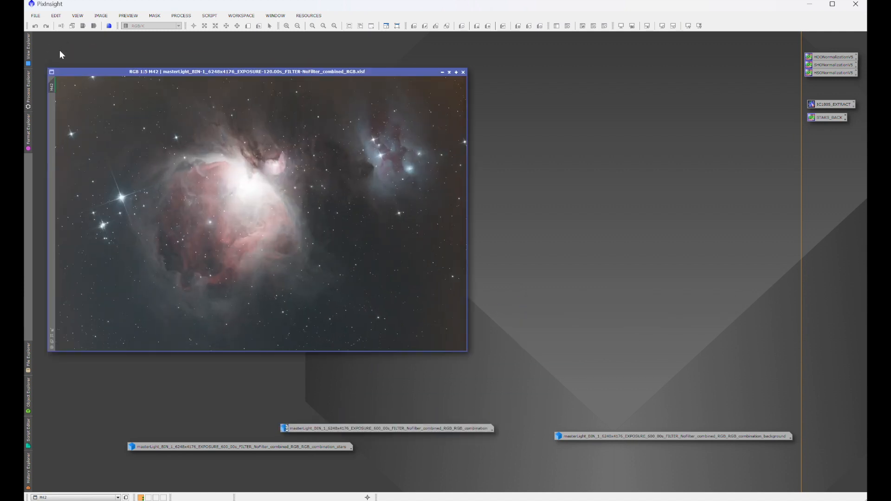
{"action": "left_click_drag", "start_coordinate": [216, 68], "coordinate": [364, 88]}
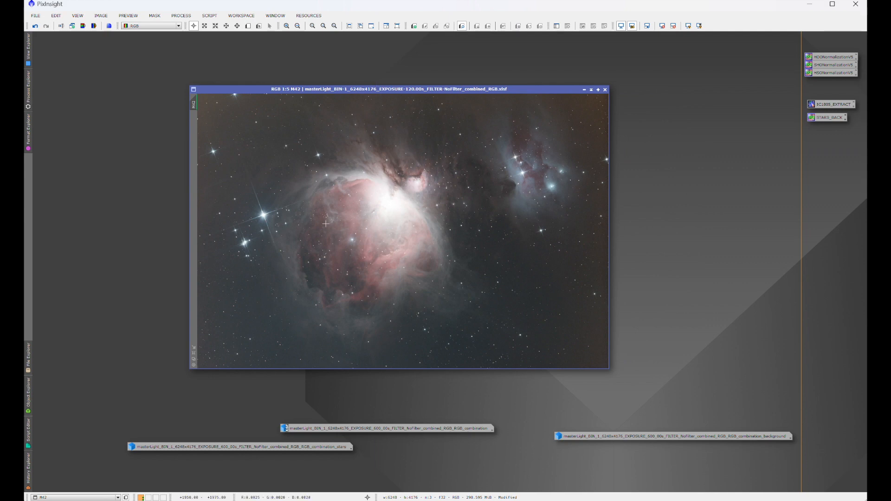
Open DynamicBackgroundExtraction and start a session on the M42 image, placed clear of the process dialog
{"action": "left_click", "coordinate": [178, 15]}
{"action": "mouse_move", "coordinate": [218, 26]}
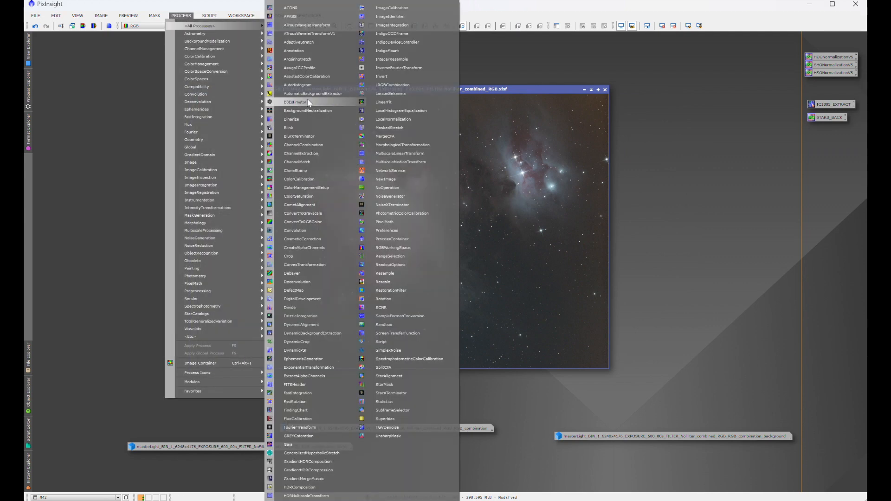
{"action": "left_click", "coordinate": [316, 333]}
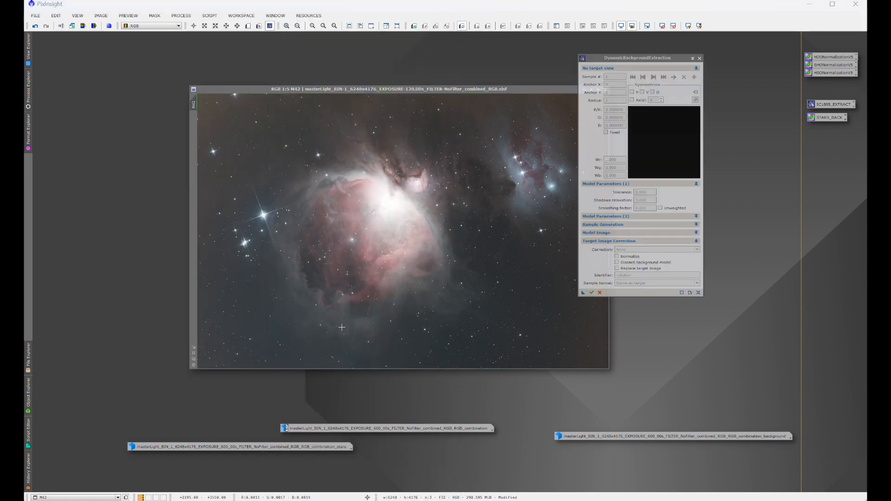
{"action": "left_click_drag", "start_coordinate": [500, 88], "coordinate": [436, 88]}
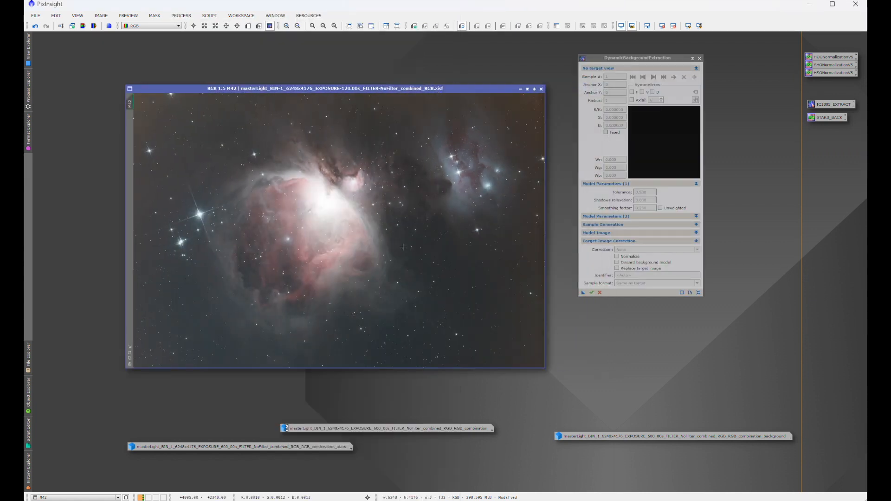
{"action": "left_click", "coordinate": [441, 172]}
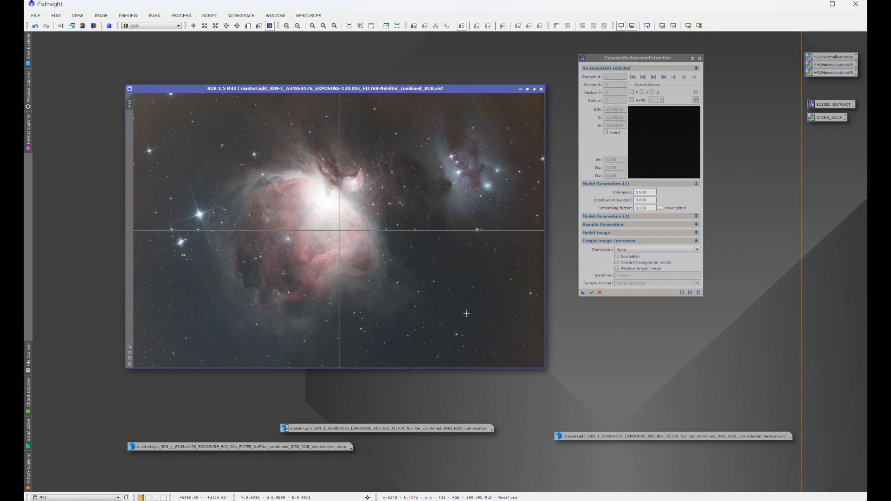
Place the first background sample on dark sky at the lower right of M42 and set its radius to 50
{"action": "left_click", "coordinate": [447, 300]}
{"action": "double_click", "coordinate": [614, 100]}
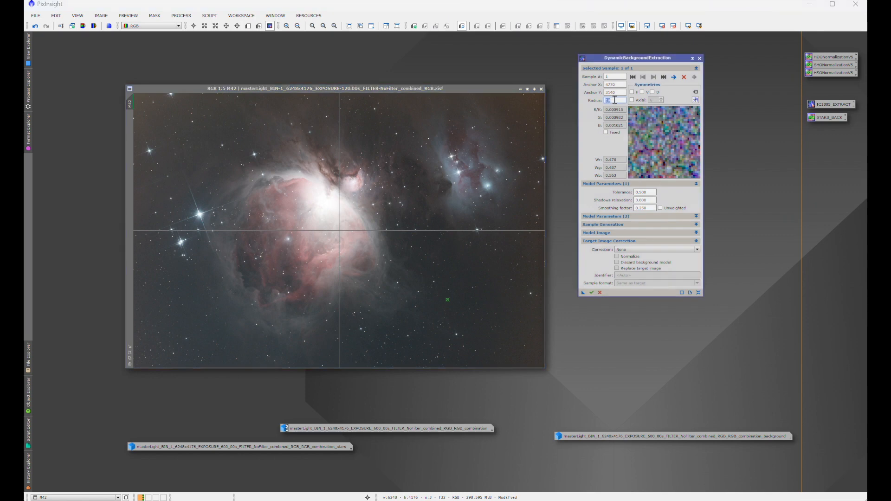
{"action": "type", "text": "50"}
{"action": "key", "text": "Tab"}
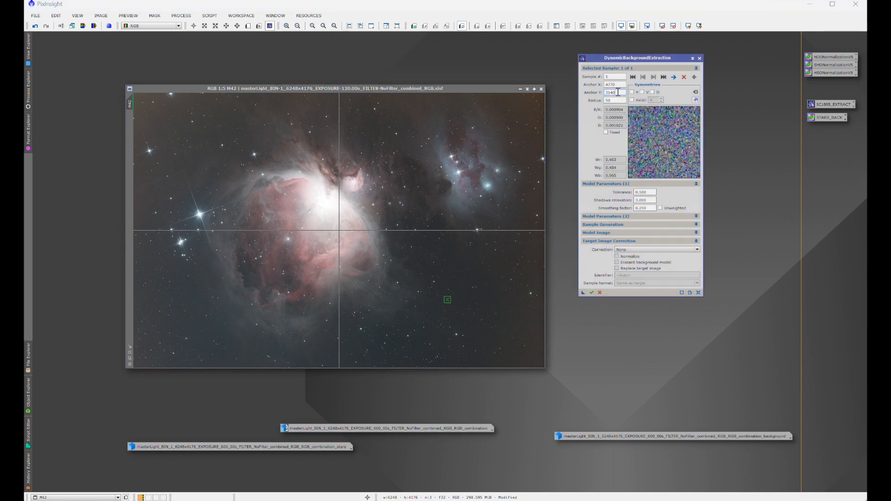
Place ten more background samples around M42, on dark sky away from the nebula and near the image's edges
{"action": "left_click", "coordinate": [462, 260]}
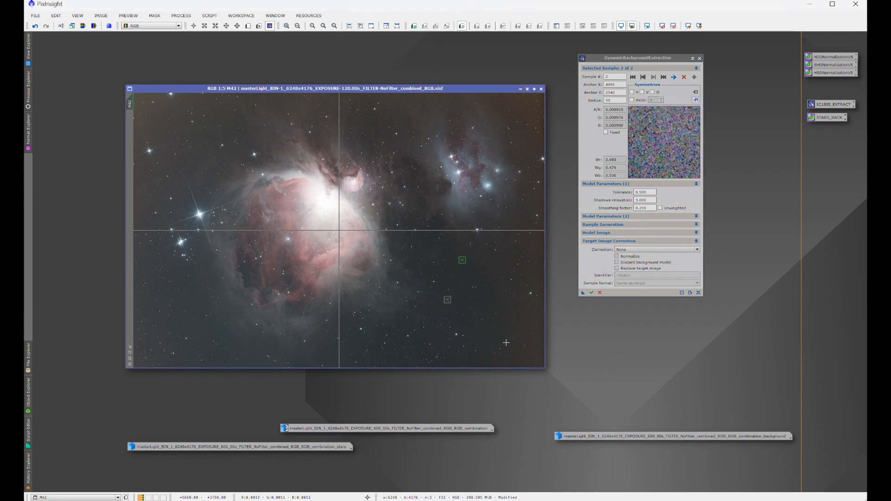
{"action": "left_click", "coordinate": [530, 319]}
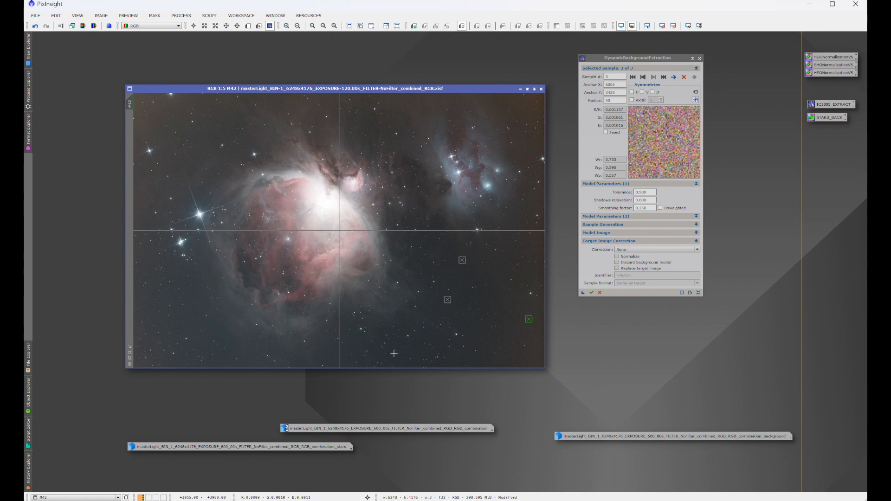
{"action": "left_click", "coordinate": [451, 358]}
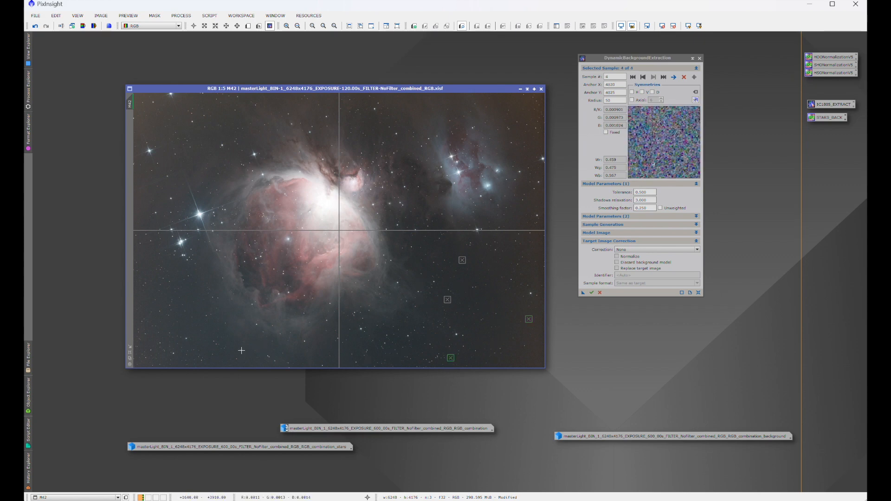
{"action": "left_click", "coordinate": [217, 360]}
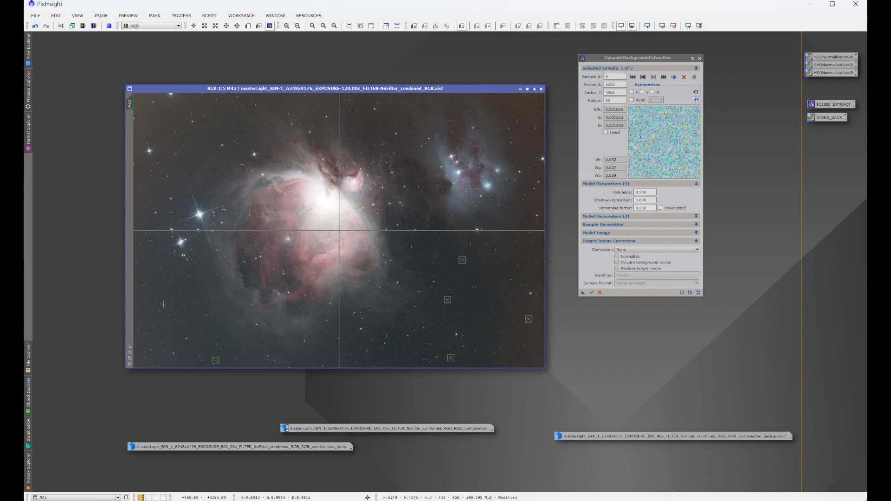
{"action": "left_click", "coordinate": [145, 301]}
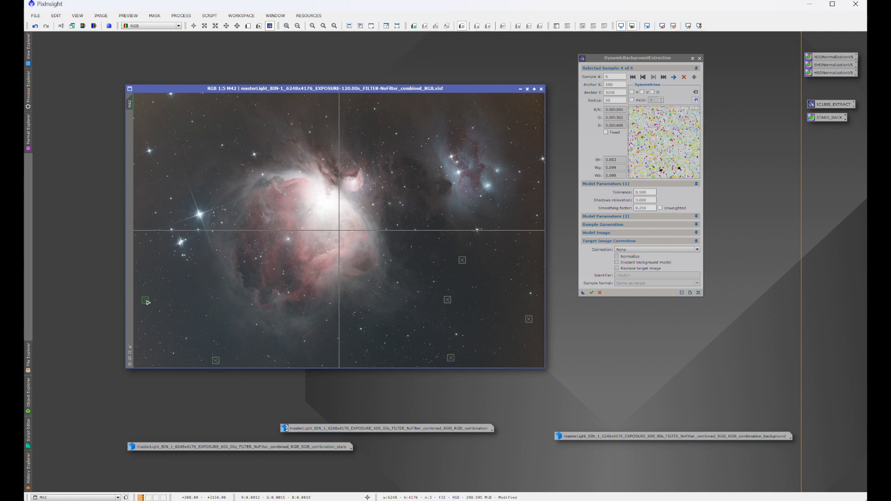
{"action": "left_click", "coordinate": [147, 199]}
{"action": "left_click", "coordinate": [213, 142]}
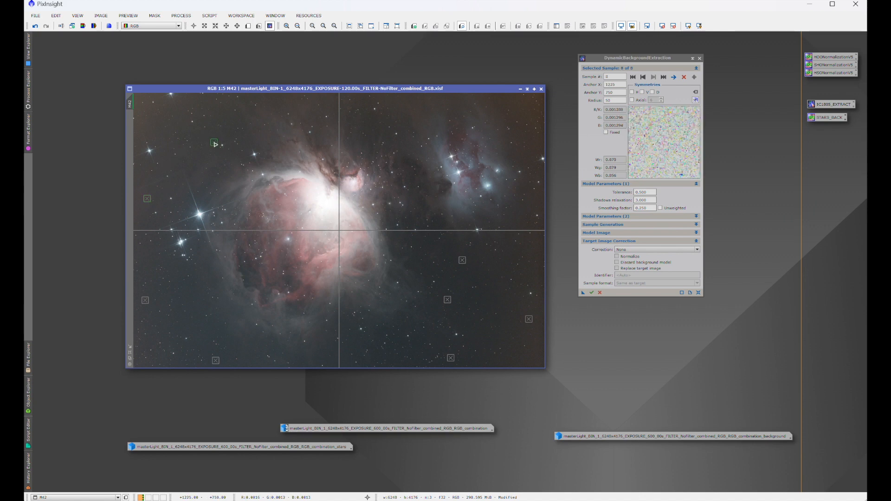
{"action": "left_click", "coordinate": [149, 124]}
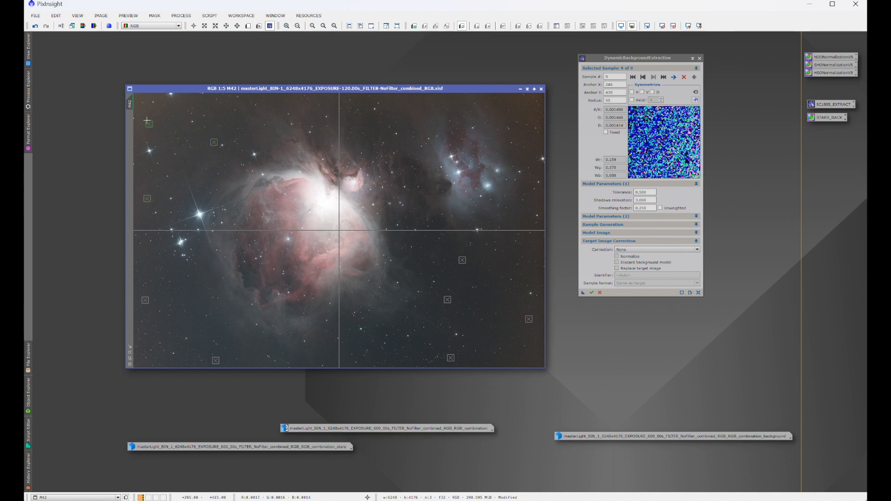
{"action": "left_click", "coordinate": [517, 102]}
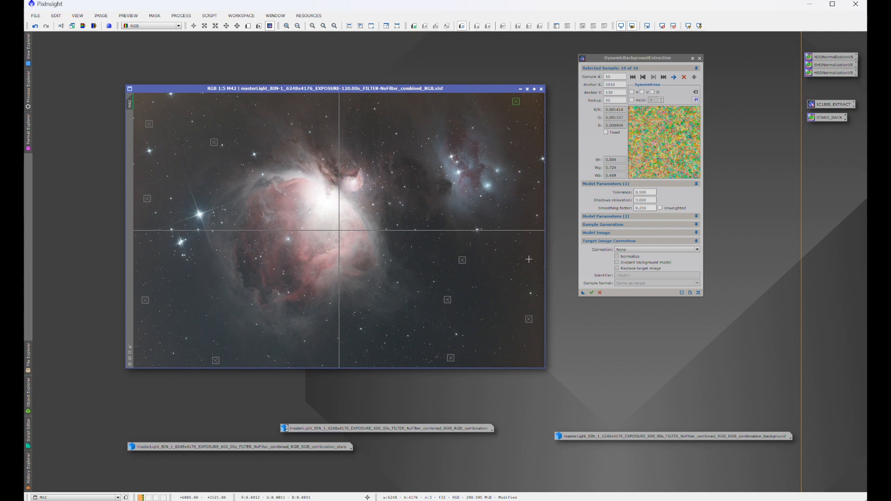
{"action": "left_click", "coordinate": [534, 197]}
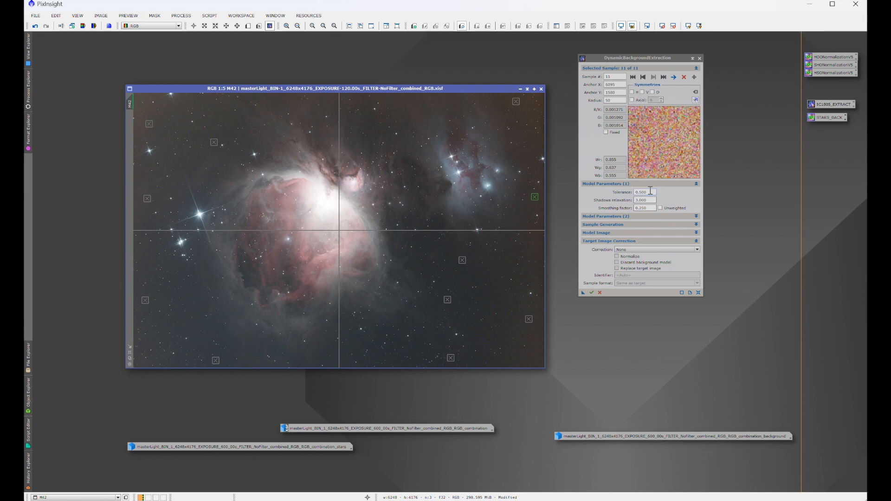
Set the background model's tolerance to 5
{"action": "double_click", "coordinate": [652, 192]}
{"action": "key", "text": "BackSpace"}
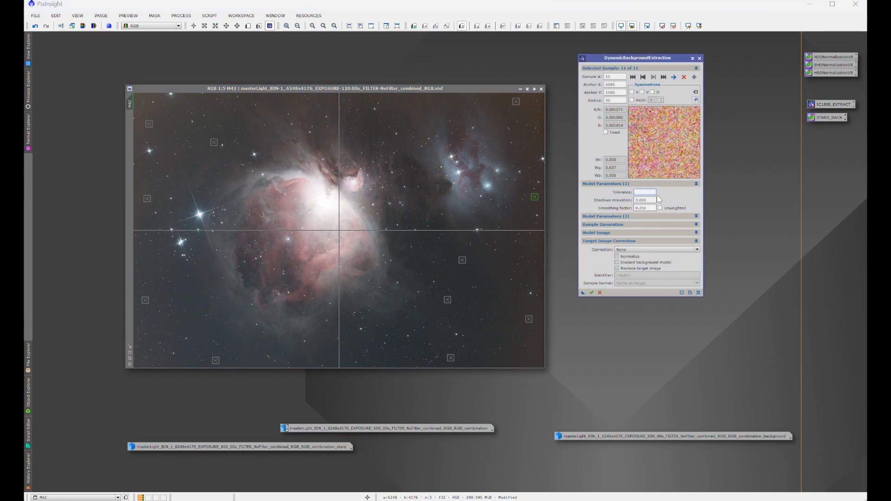
{"action": "type", "text": "5"}
{"action": "left_click", "coordinate": [654, 208]}
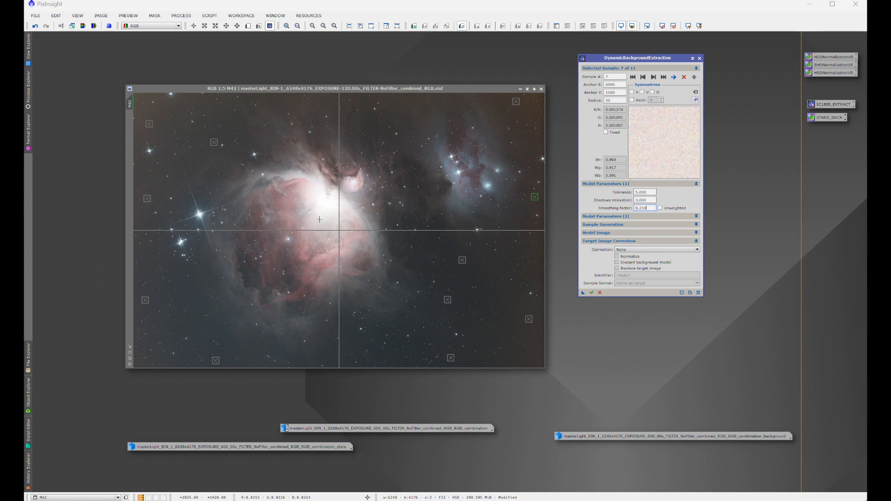
Go back and forth through the M42 background samples to examine their pixel previews and weights at the new tolerance
{"action": "left_click", "coordinate": [654, 78]}
{"action": "left_click", "coordinate": [654, 77]}
{"action": "left_click", "coordinate": [654, 78]}
{"action": "left_click", "coordinate": [653, 77]}
{"action": "left_click", "coordinate": [643, 77]}
{"action": "left_click", "coordinate": [643, 77]}
{"action": "left_click", "coordinate": [643, 77]}
{"action": "left_click", "coordinate": [643, 77]}
{"action": "left_click", "coordinate": [654, 78]}
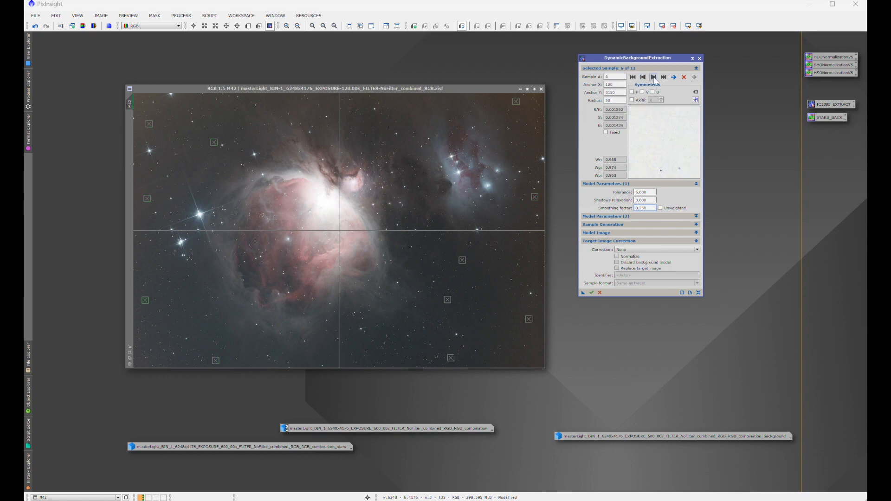
Move the background sample near M42's lower-left edge slightly inward, clear of the small stars, and step back to the first sample
{"action": "left_click", "coordinate": [146, 303]}
{"action": "left_click_drag", "start_coordinate": [147, 303], "coordinate": [148, 299]}
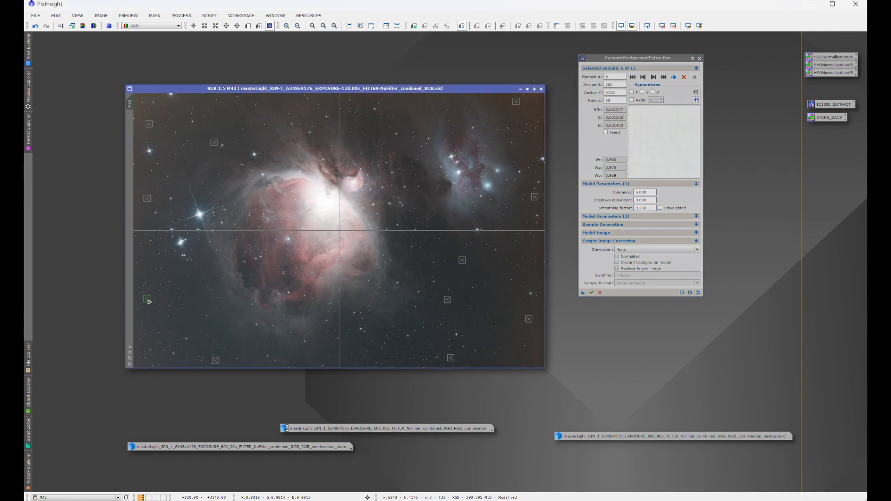
{"action": "left_click", "coordinate": [643, 78]}
{"action": "left_click", "coordinate": [643, 78]}
{"action": "left_click", "coordinate": [643, 78]}
{"action": "left_click", "coordinate": [644, 77]}
{"action": "left_click", "coordinate": [643, 77]}
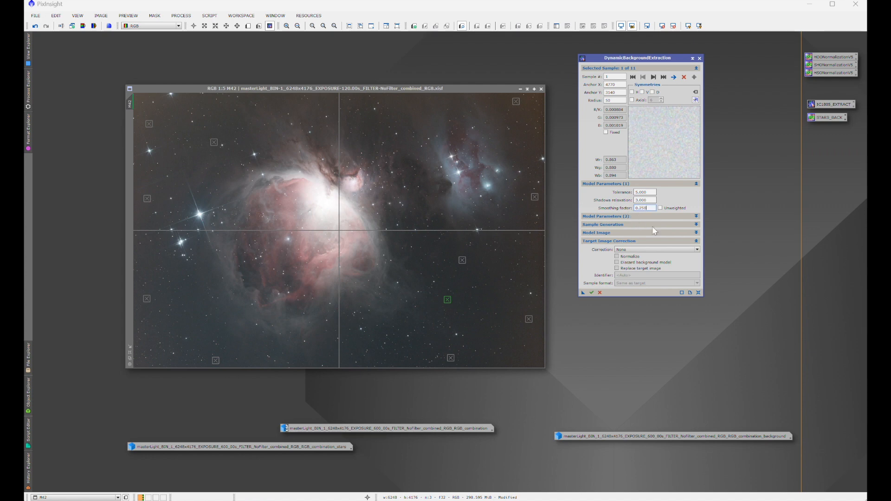
Set the target image correction to Subtraction and run the background extraction on M42
{"action": "left_click", "coordinate": [632, 249]}
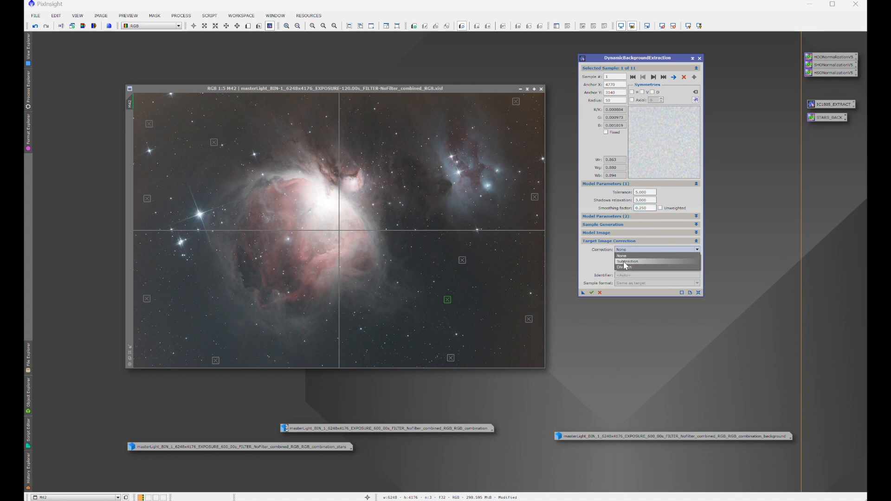
{"action": "left_click", "coordinate": [625, 262]}
{"action": "left_click_drag", "start_coordinate": [482, 291], "coordinate": [483, 291]}
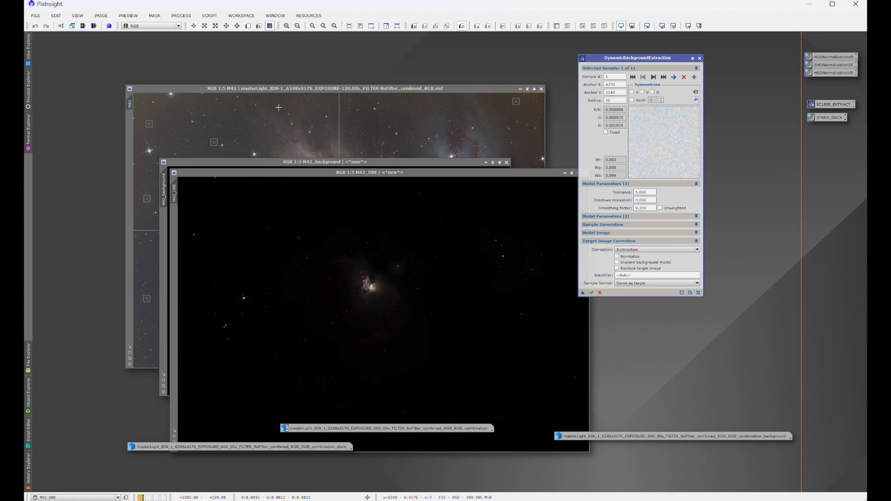
Auto-stretch the display of the extracted background model and the corrected M42 image to inspect both
{"action": "left_click", "coordinate": [317, 162]}
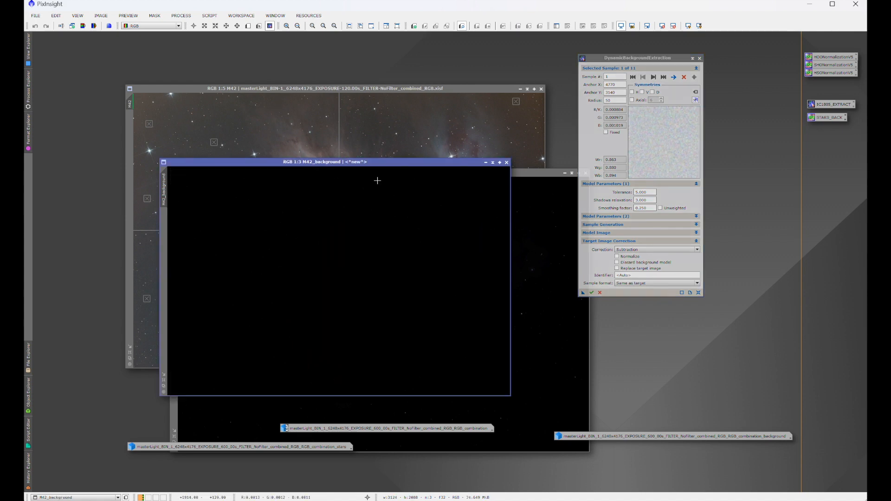
{"action": "key", "text": "ctrl+a"}
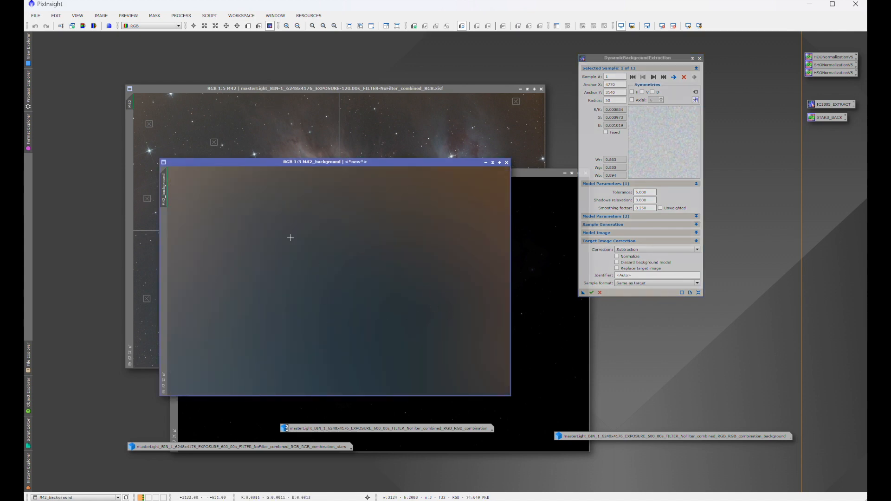
{"action": "left_click", "coordinate": [533, 172]}
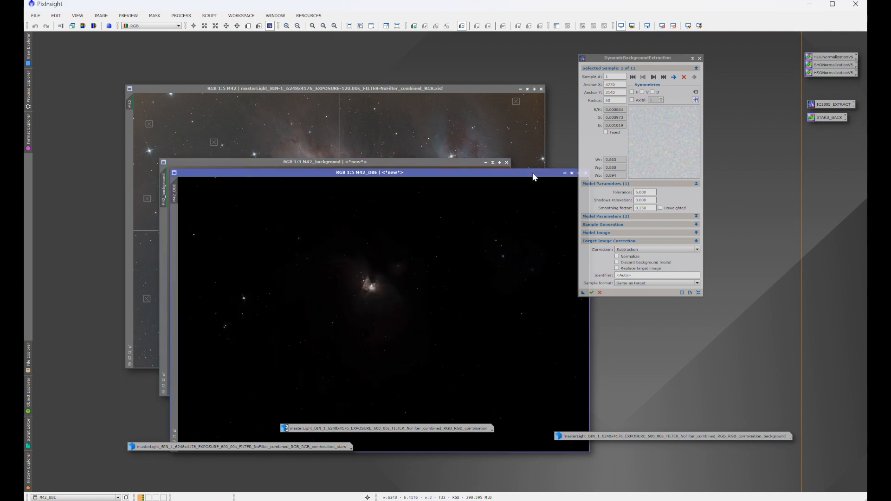
{"action": "left_click_drag", "start_coordinate": [492, 172], "coordinate": [411, 134]}
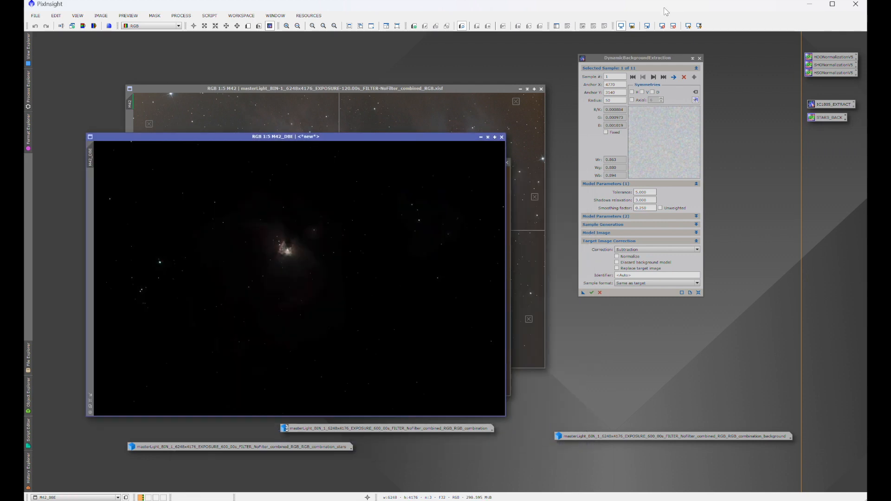
{"action": "left_click", "coordinate": [631, 27]}
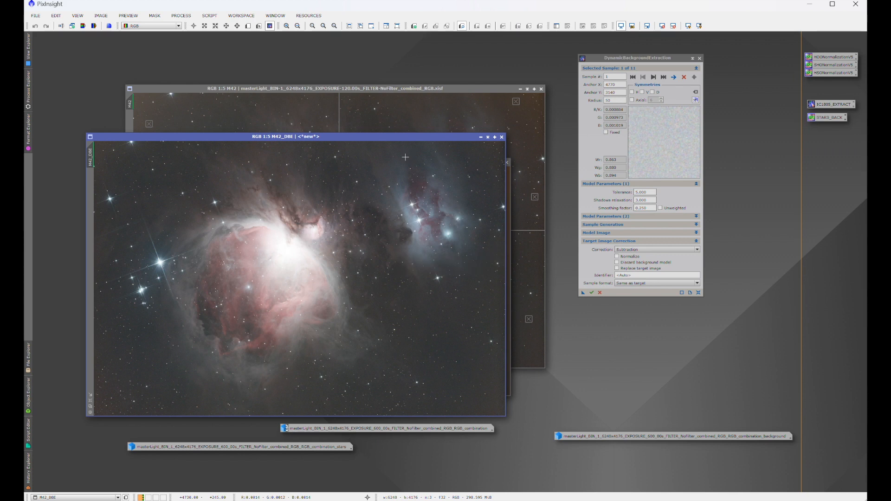
Arrange the original and corrected M42 images side by side and compare their background gradients and colour
{"action": "left_click", "coordinate": [400, 88]}
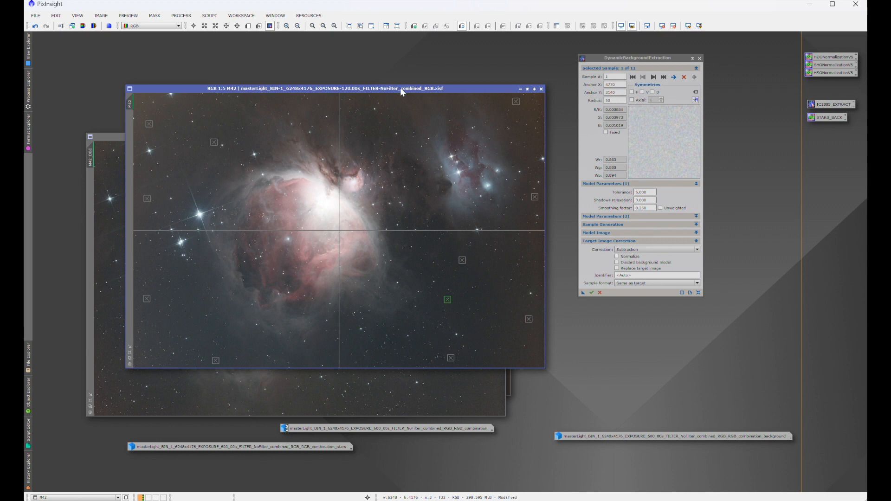
{"action": "left_click", "coordinate": [360, 398]}
{"action": "left_click_drag", "start_coordinate": [432, 91], "coordinate": [338, 113]}
{"action": "left_click", "coordinate": [464, 137]}
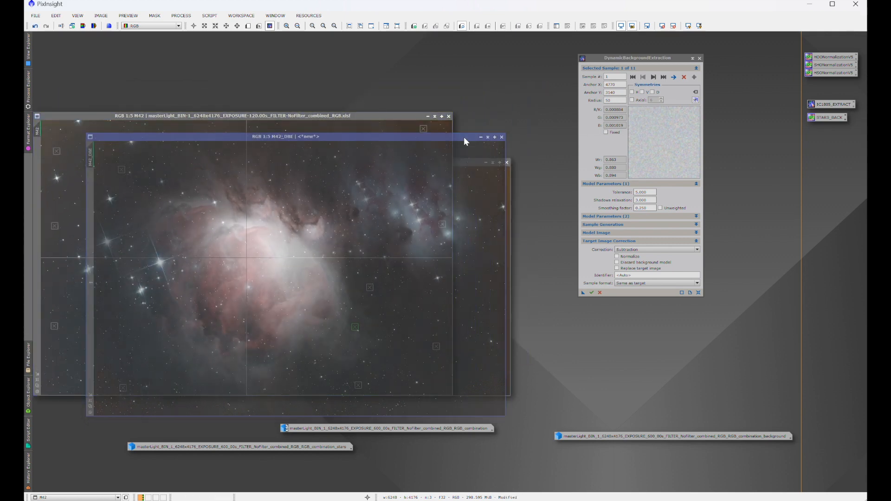
{"action": "left_click_drag", "start_coordinate": [463, 138], "coordinate": [722, 118]}
{"action": "left_click_drag", "start_coordinate": [655, 58], "coordinate": [572, 420]}
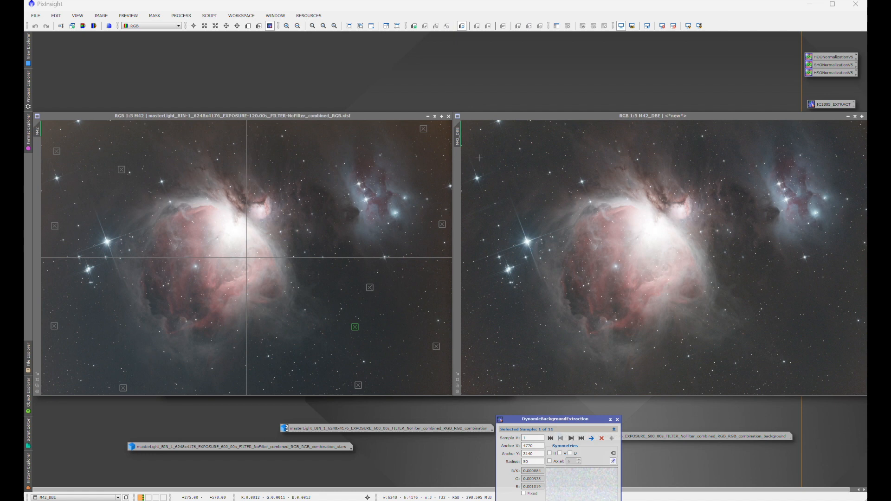
{"action": "left_click_drag", "start_coordinate": [381, 115], "coordinate": [229, 115]}
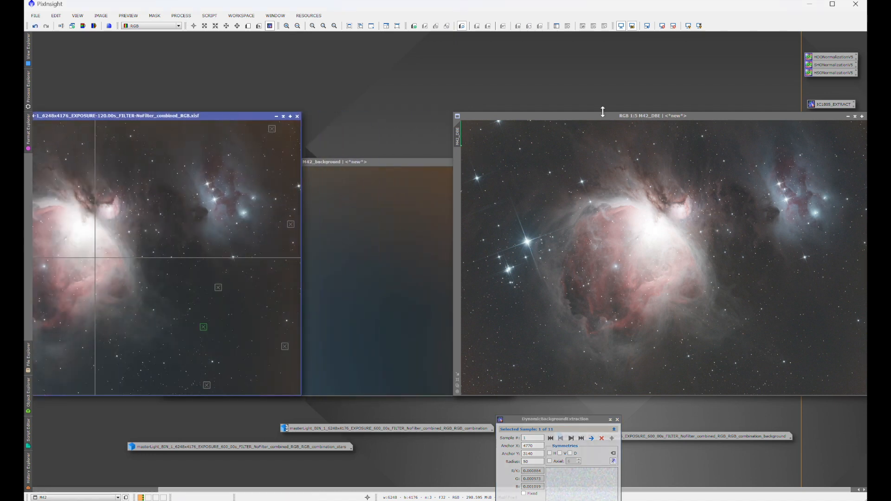
{"action": "left_click_drag", "start_coordinate": [613, 116], "coordinate": [461, 116]}
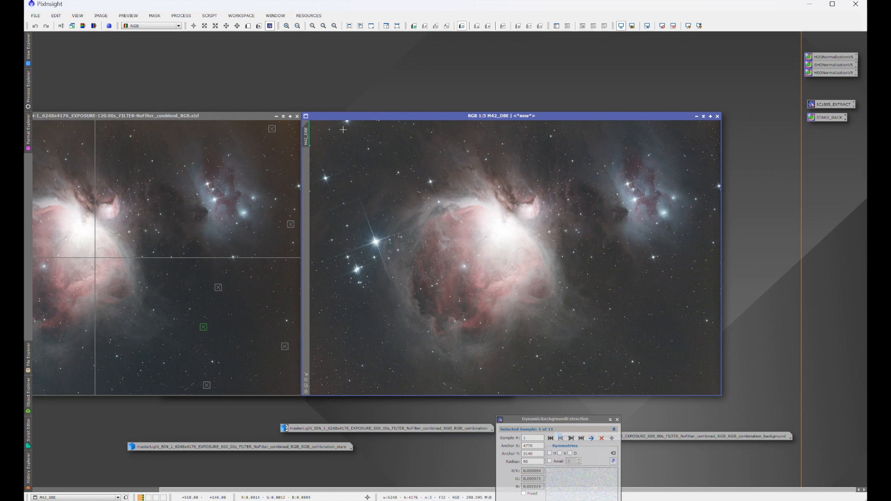
{"action": "left_click_drag", "start_coordinate": [349, 115], "coordinate": [360, 112]}
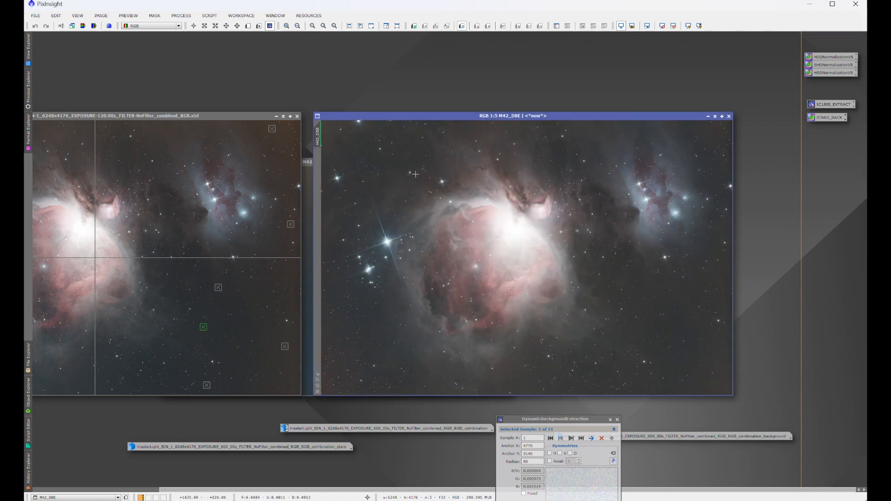
Close the corrected image and its background model, and place the extraction settings beside the original M42 image
{"action": "left_click", "coordinate": [729, 116]}
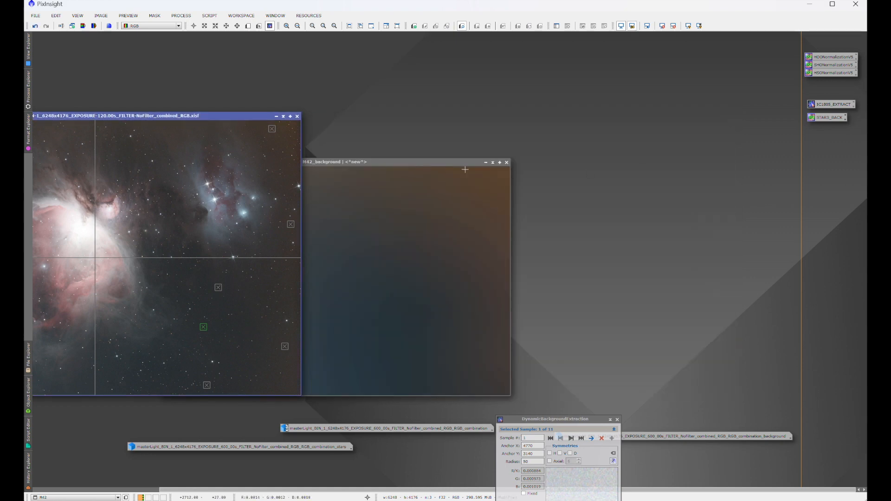
{"action": "left_click", "coordinate": [506, 163]}
{"action": "left_click_drag", "start_coordinate": [561, 419], "coordinate": [602, 135]}
{"action": "left_click_drag", "start_coordinate": [200, 116], "coordinate": [370, 124]}
Set the smoothing factor to 0.6 and run the background extraction on M42 again
{"action": "double_click", "coordinate": [611, 286]}
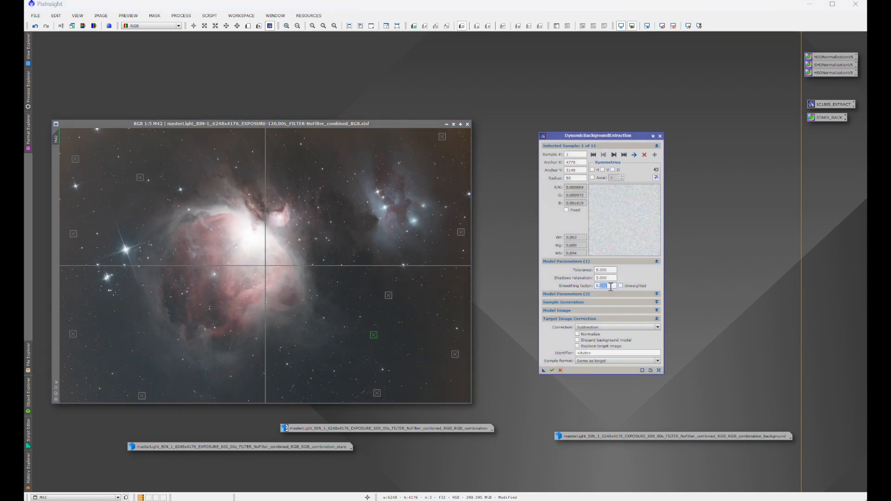
{"action": "type", "text": "6"}
{"action": "left_click", "coordinate": [607, 270]}
{"action": "left_click_drag", "start_coordinate": [544, 370], "coordinate": [384, 314]}
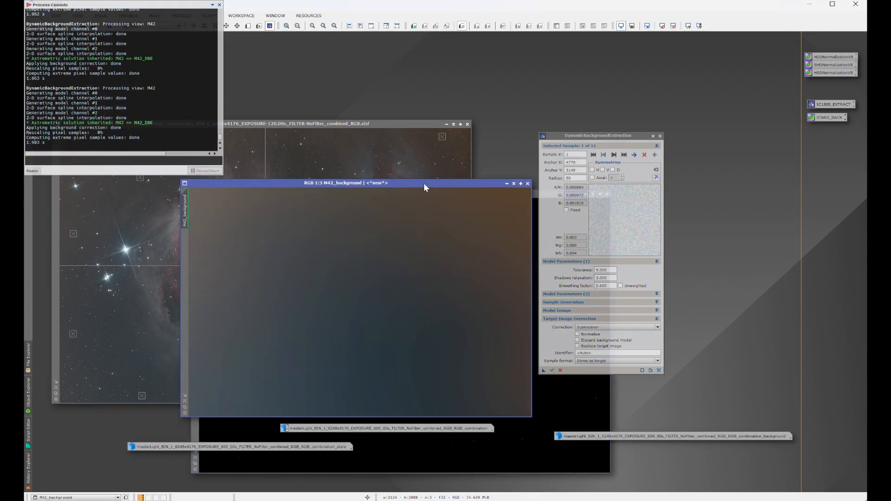
Move the new background model aside, close the process console and auto-stretch the display of the newly corrected M42 image
{"action": "left_click_drag", "start_coordinate": [505, 183], "coordinate": [748, 217]}
{"action": "left_click_drag", "start_coordinate": [500, 193], "coordinate": [384, 142]}
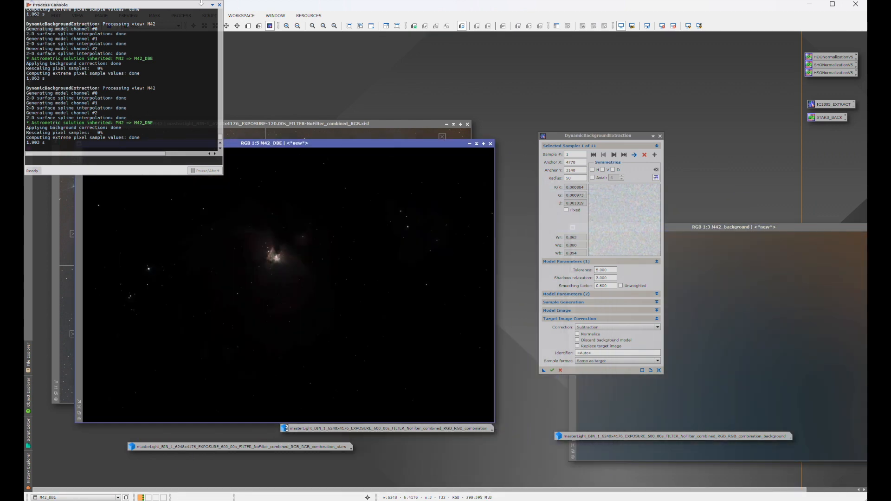
{"action": "left_click", "coordinate": [219, 5]}
{"action": "left_click", "coordinate": [280, 148]}
{"action": "key", "text": "ctrl+a"}
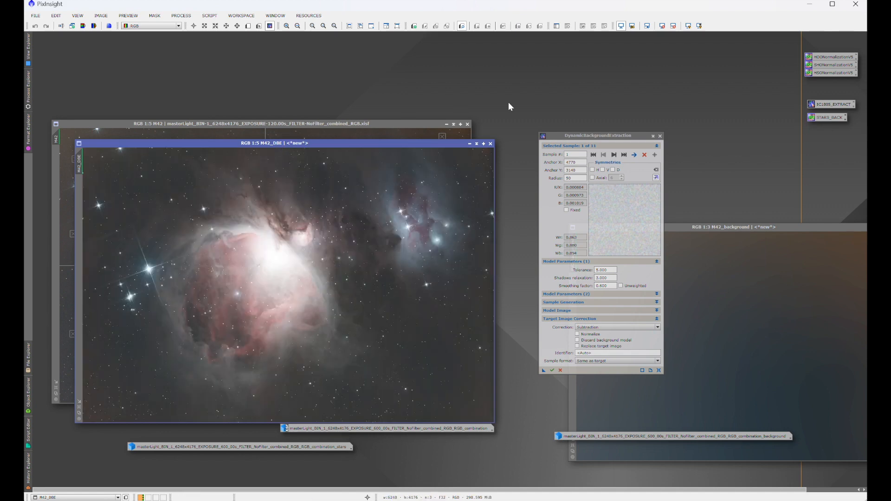
Line up the new corrected image with the original M42 and compare their edges and background at the higher smoothing
{"action": "left_click_drag", "start_coordinate": [623, 136], "coordinate": [619, 455]}
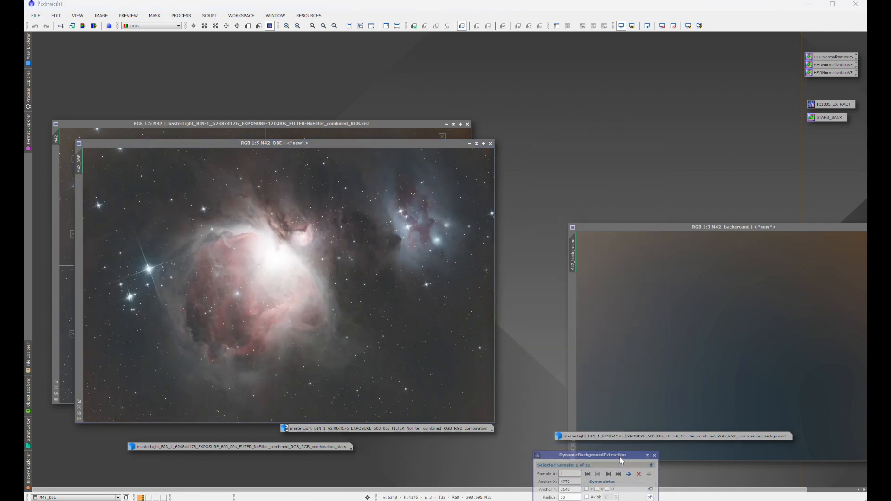
{"action": "left_click_drag", "start_coordinate": [395, 144], "coordinate": [714, 120]}
{"action": "left_click_drag", "start_coordinate": [328, 120], "coordinate": [313, 121]}
{"action": "left_click_drag", "start_coordinate": [480, 123], "coordinate": [541, 125]}
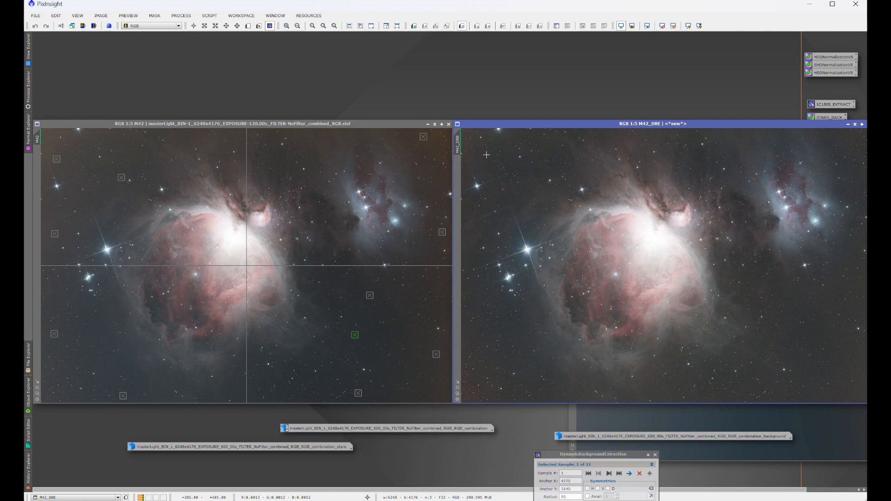
{"action": "left_click", "coordinate": [391, 124]}
{"action": "left_click_drag", "start_coordinate": [391, 124], "coordinate": [212, 121]}
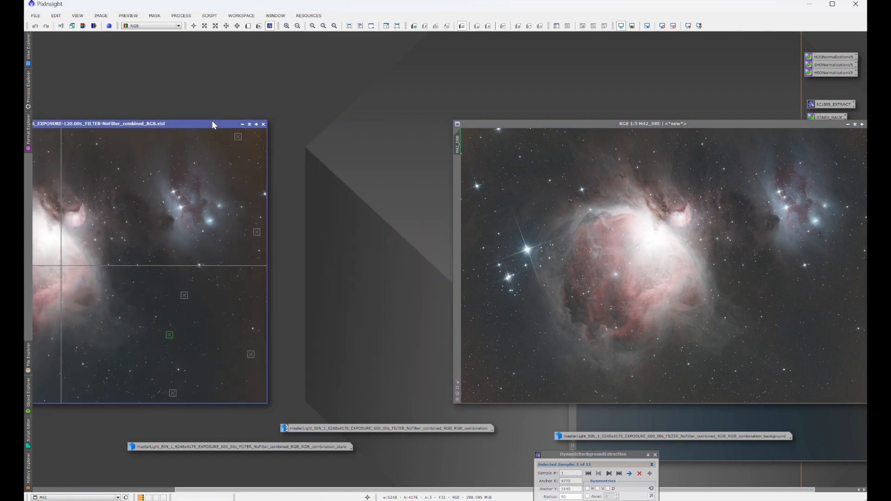
{"action": "left_click", "coordinate": [686, 122]}
{"action": "left_click_drag", "start_coordinate": [687, 122], "coordinate": [501, 124]}
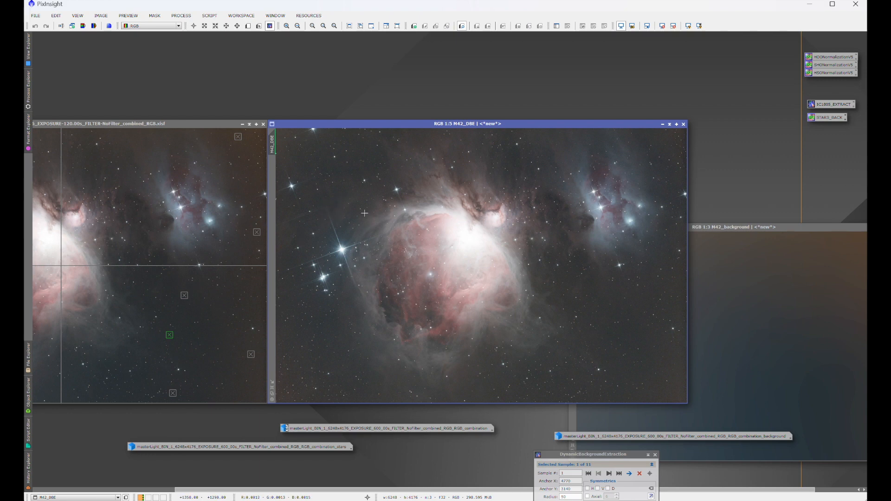
Bring the original M42 image and the extraction settings back to the front, side by side
{"action": "left_click_drag", "start_coordinate": [176, 122], "coordinate": [583, 143]}
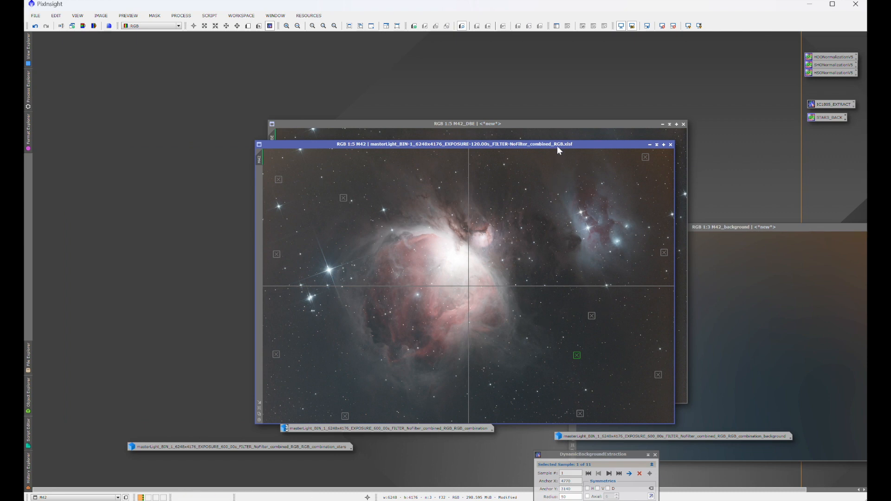
{"action": "left_click_drag", "start_coordinate": [576, 456], "coordinate": [597, 128]}
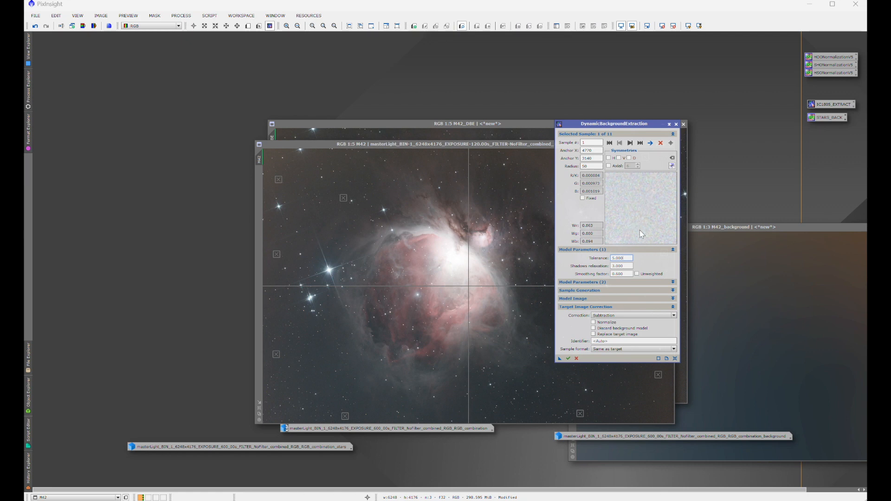
{"action": "left_click_drag", "start_coordinate": [524, 143], "coordinate": [369, 143]}
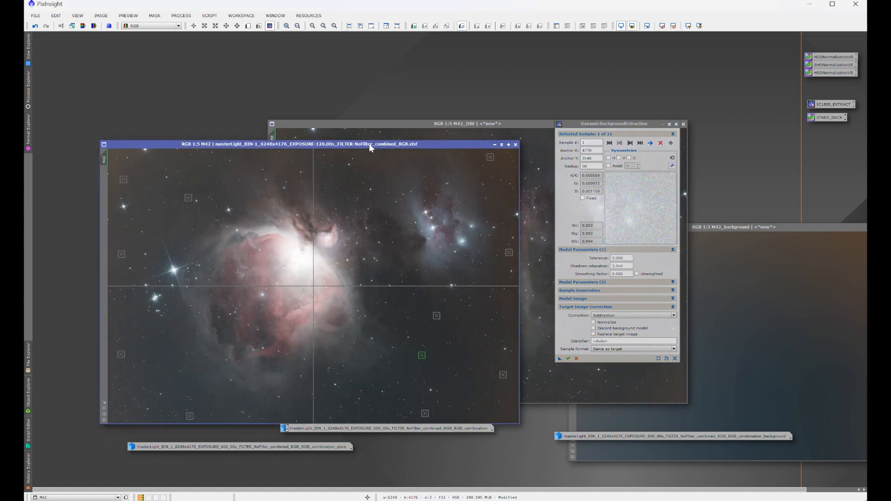